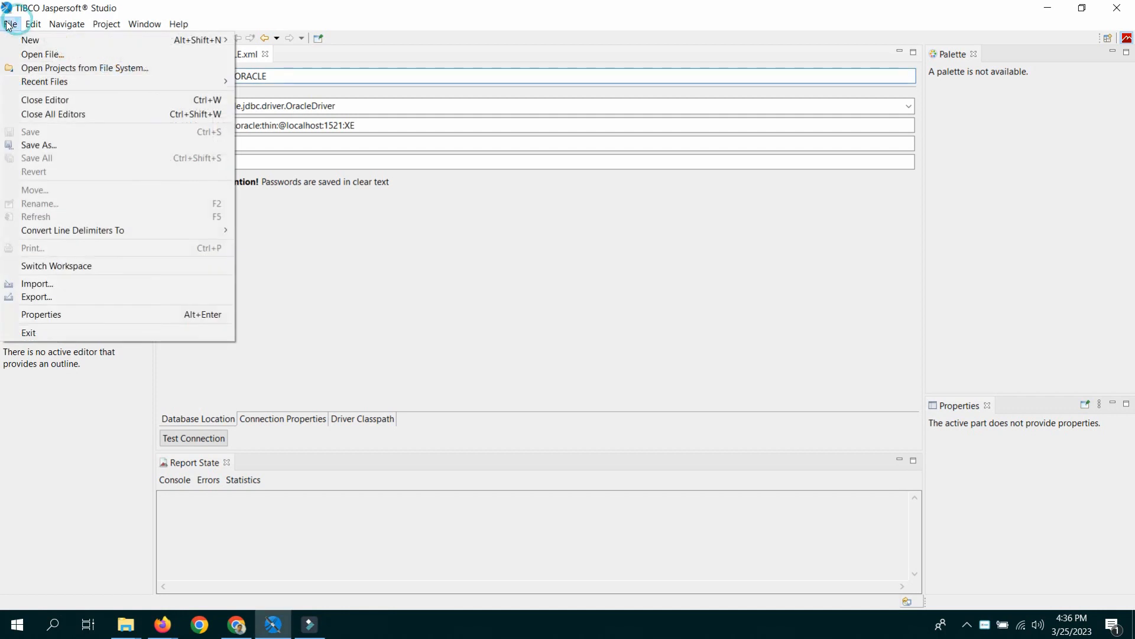
Start a new Jasper report based on the Blank A4 template.
mouse_move(192, 41)
left_click(278, 40)
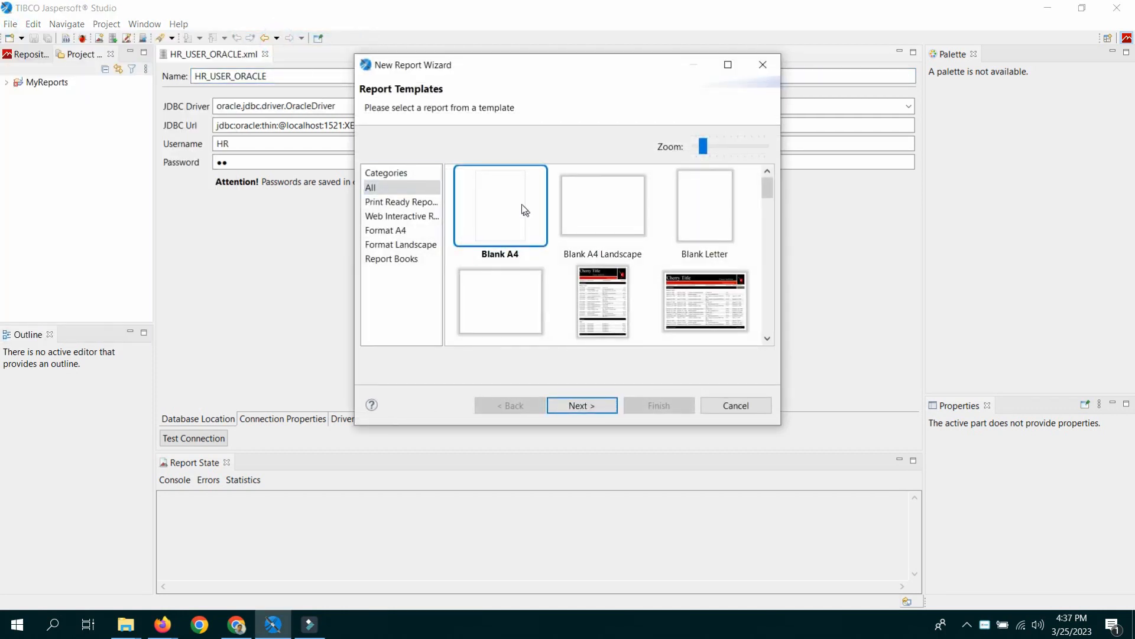
left_click(500, 197)
left_click(582, 404)
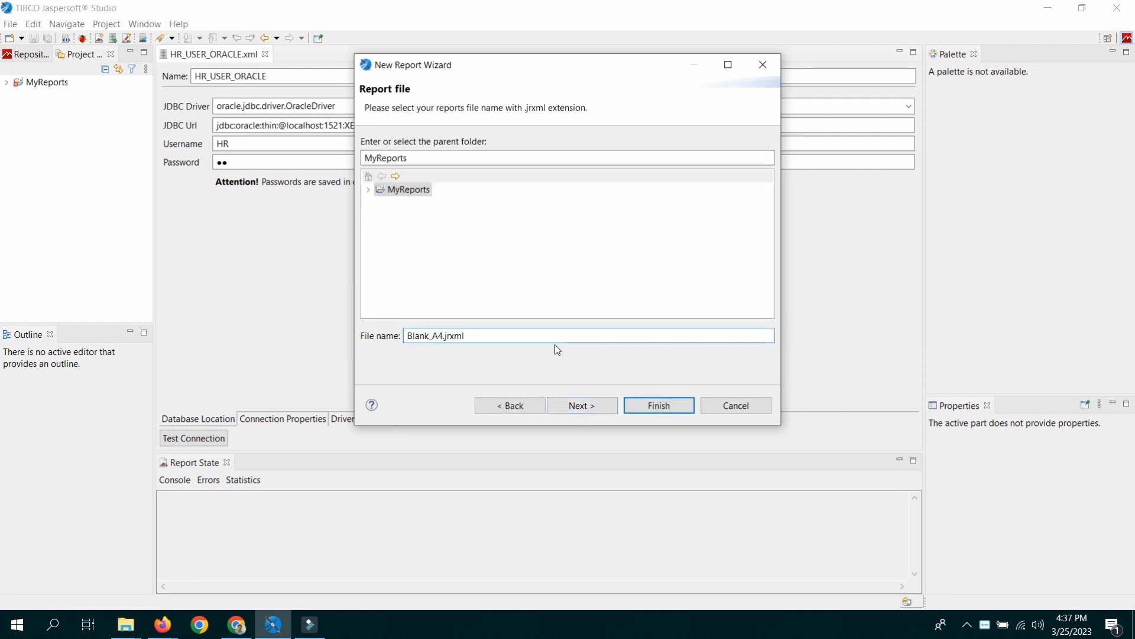
Name the report file Department_list in the MyReports folder and continue to the data source settings.
double_click(483, 332)
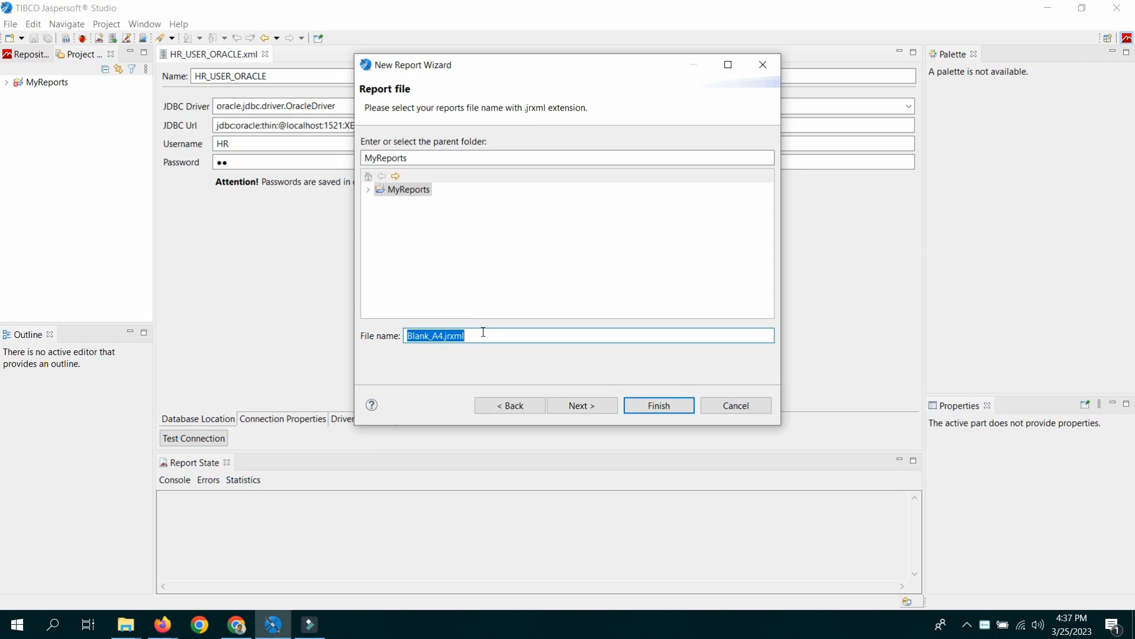
type("d")
key("BackSpace")
type("Department_list")
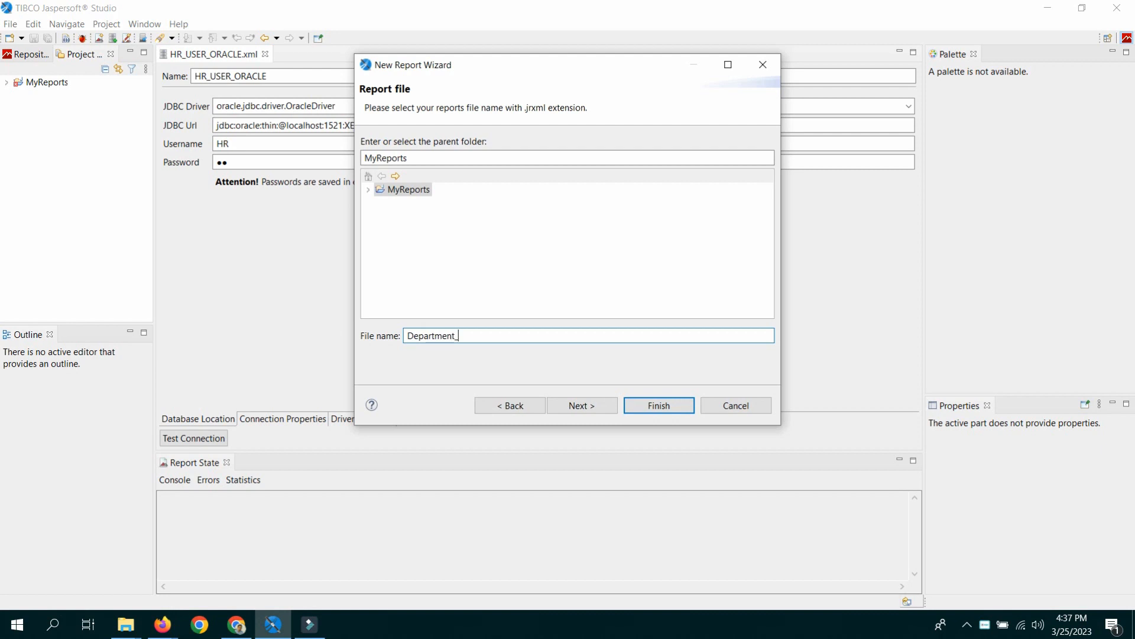
left_click(585, 409)
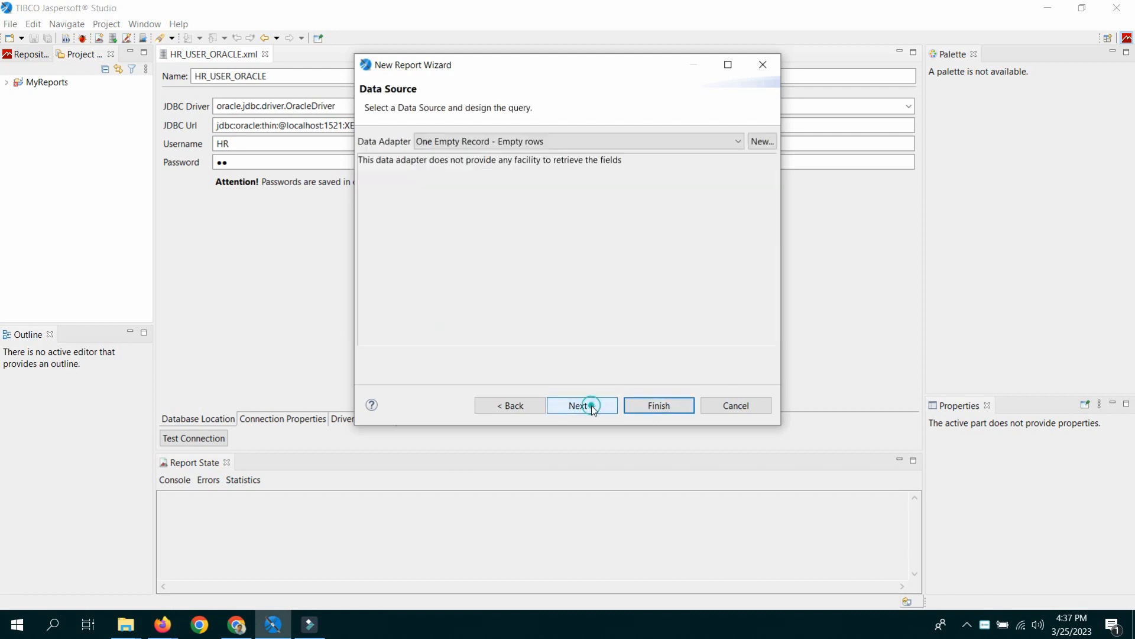
Choose HR_USER_ORACLE as the report's data adapter and switch the query designer to its diagram view.
left_click(437, 143)
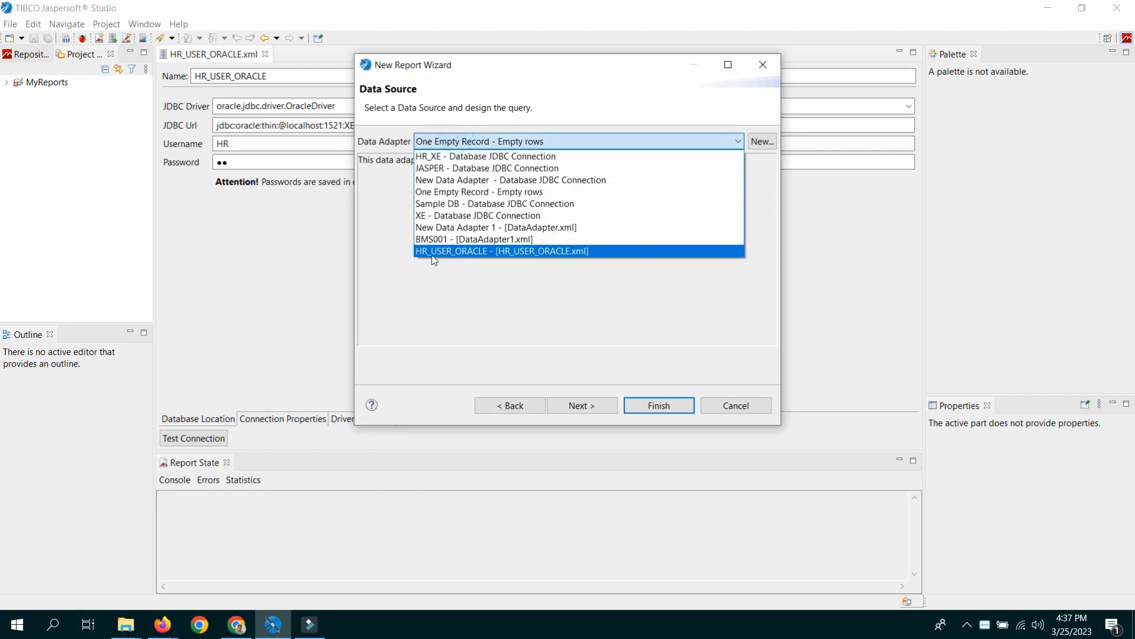
left_click(457, 251)
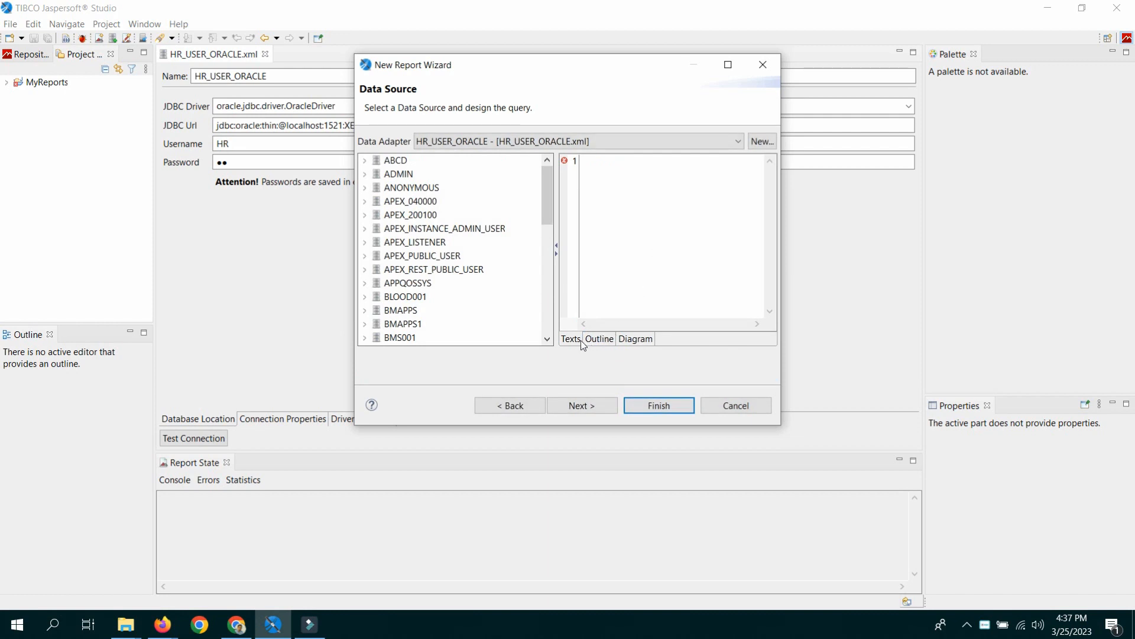
left_click(599, 339)
left_click(644, 339)
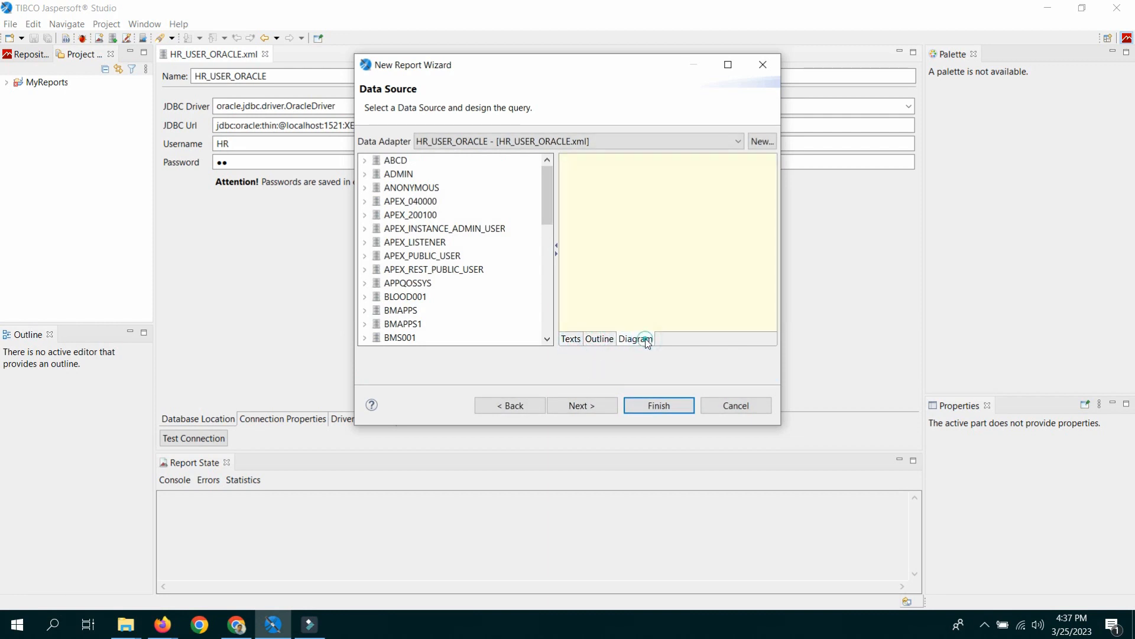
Add the DEPARTMENTS table from the HR schema to the query diagram.
scroll(439, 256, "down", 8)
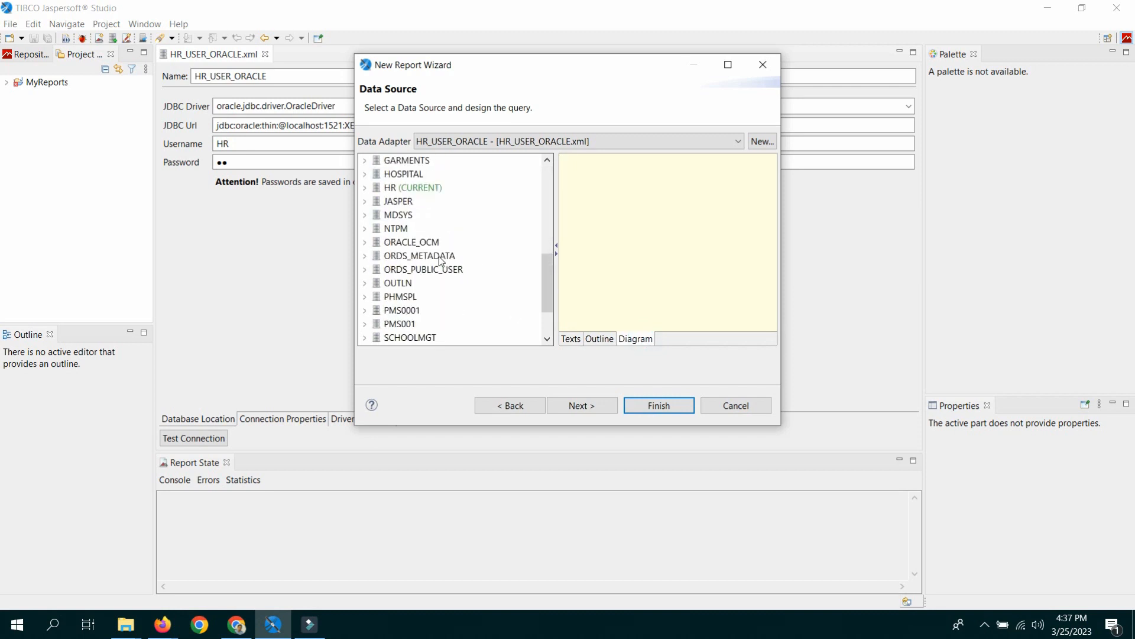
left_click(365, 188)
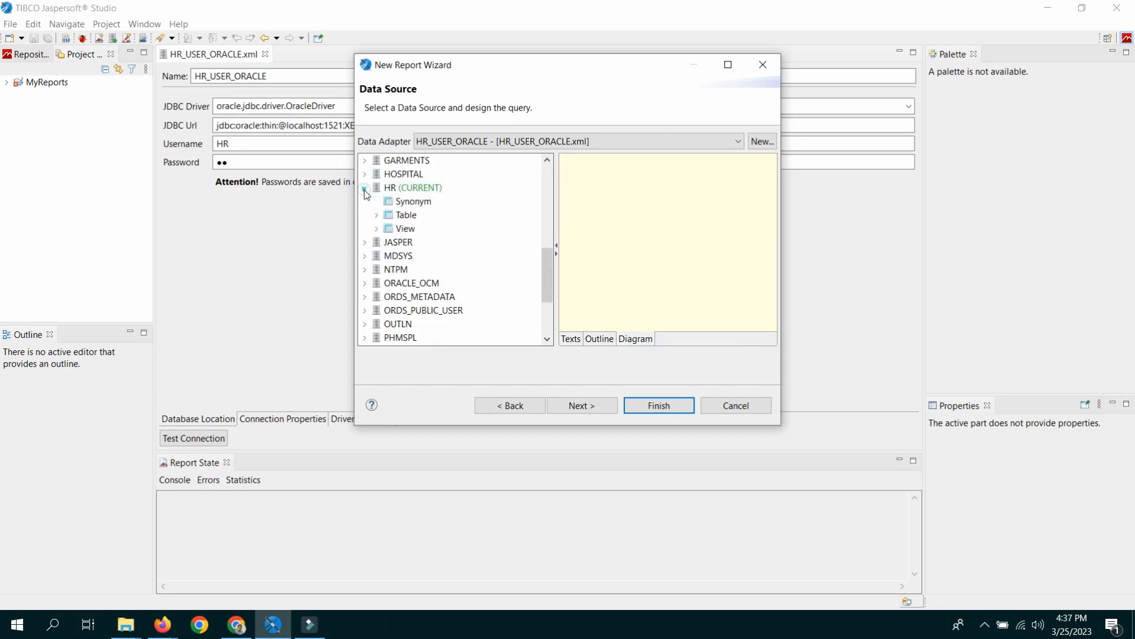
left_click(378, 218)
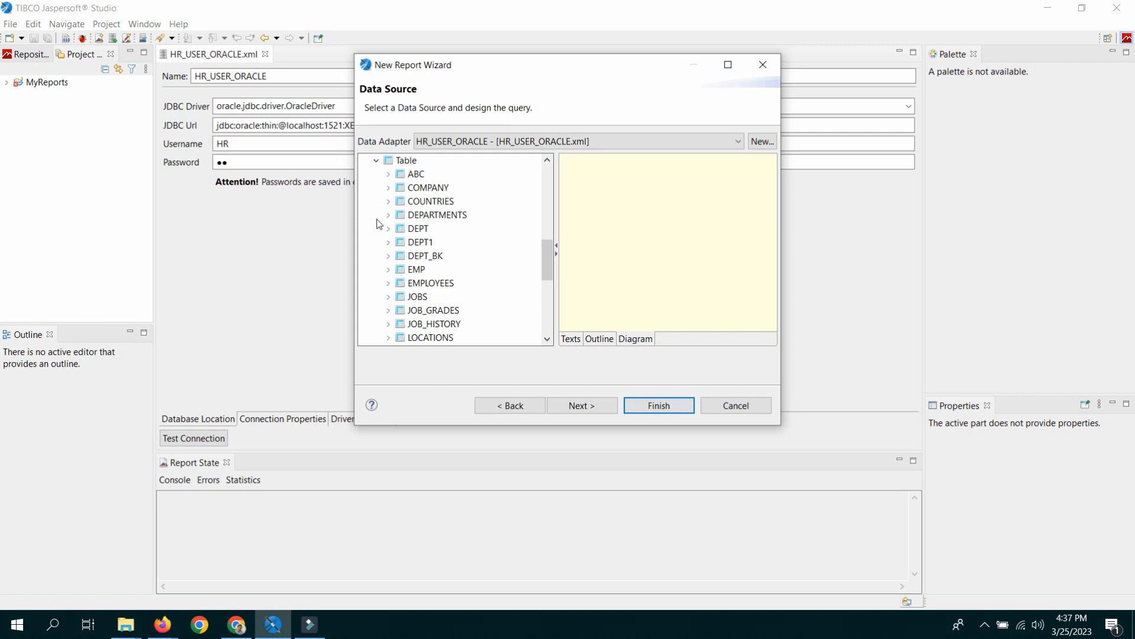
left_click(447, 214)
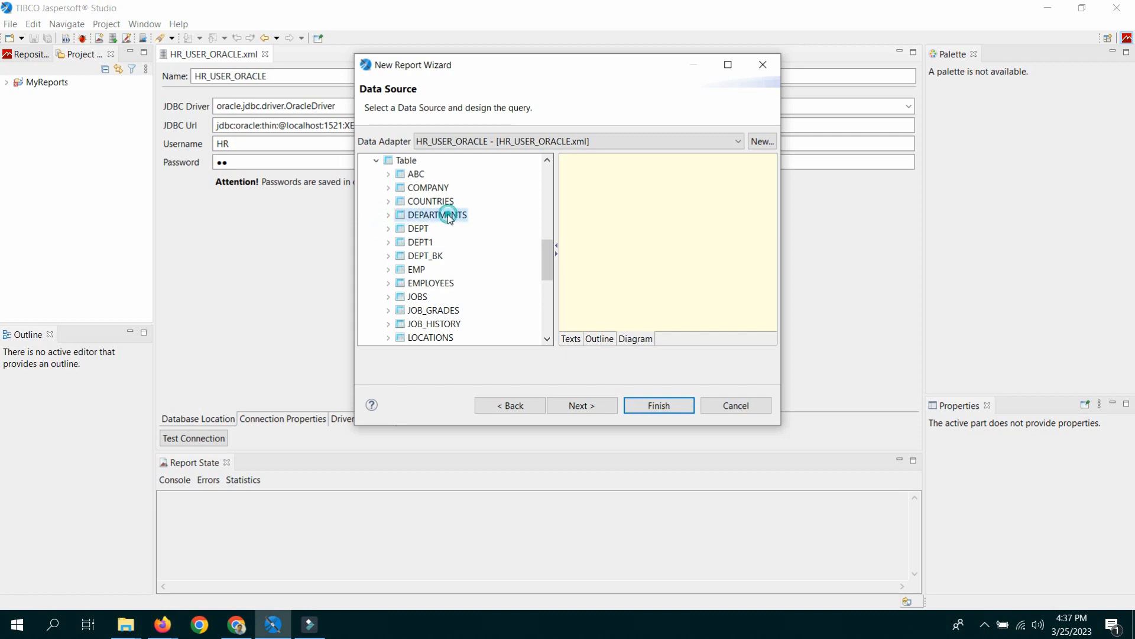
left_click_drag(401, 218, 644, 223)
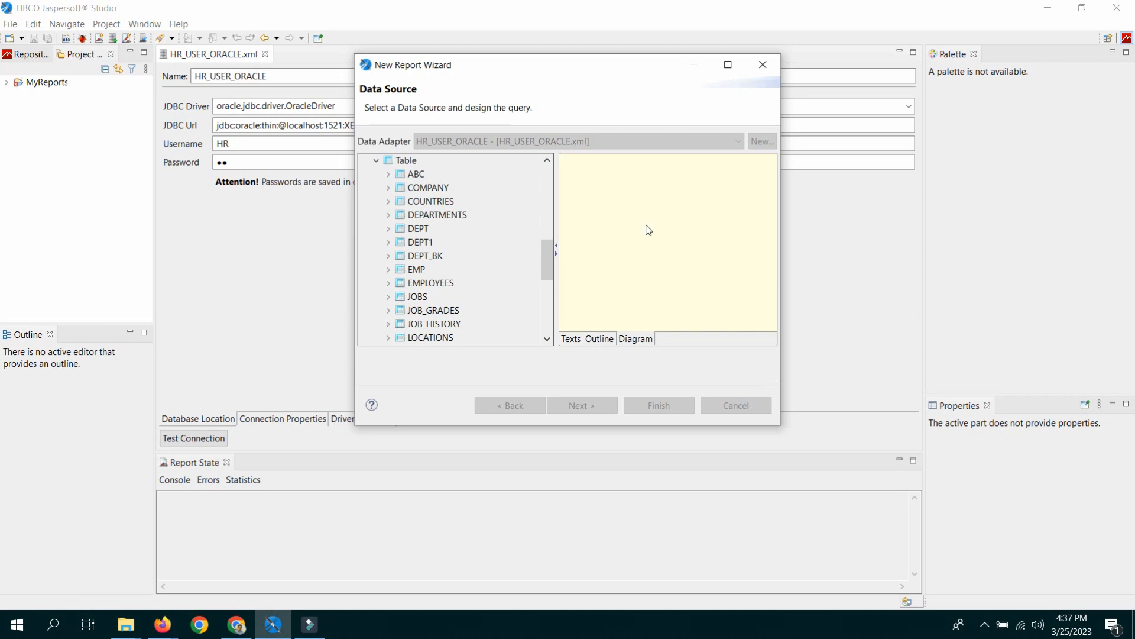
Include DEPARTMENT_ID, DEPARTMENT_NAME, MANAGER_ID and LOCATION_ID in the query and continue to the field selection.
left_click(644, 243)
left_click(644, 261)
left_click(644, 280)
left_click(644, 297)
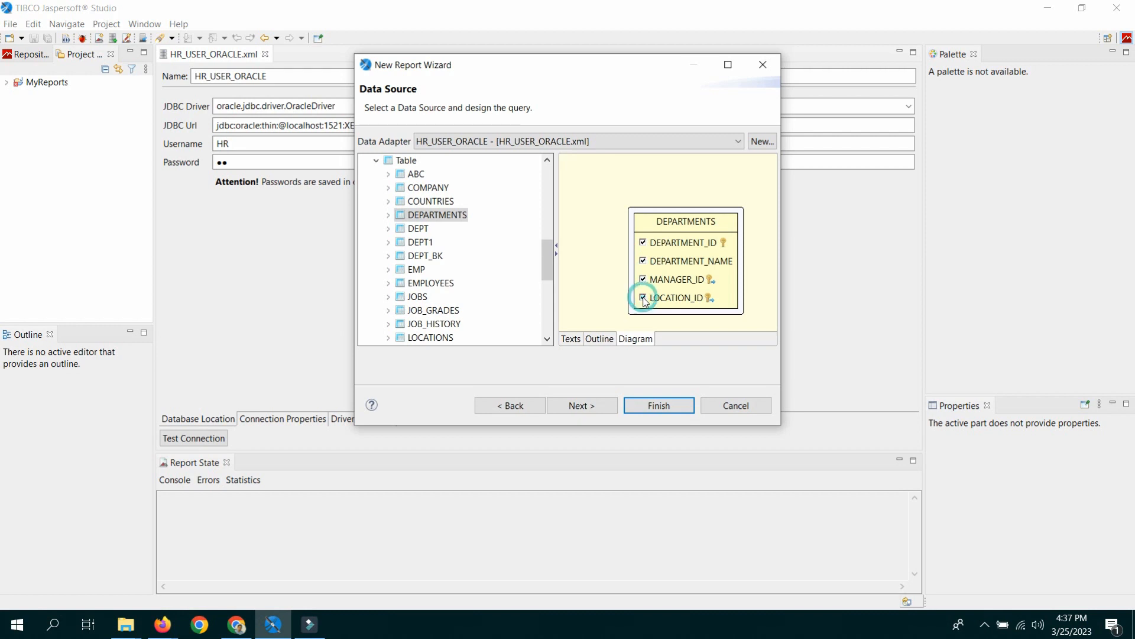
left_click(601, 405)
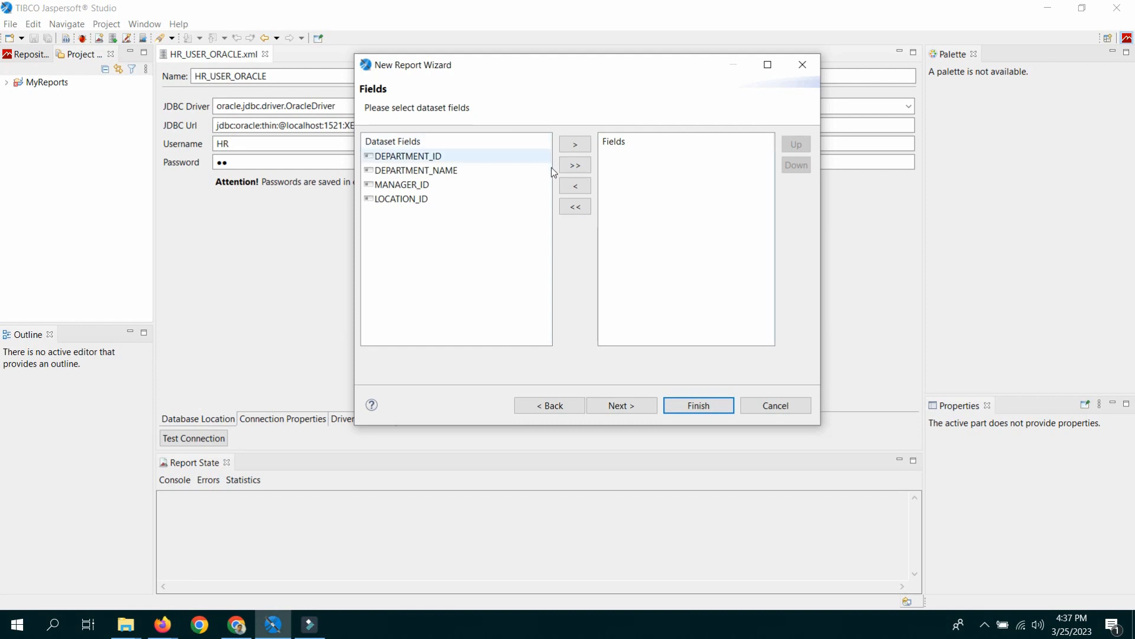
Add all four dataset fields to the report and generate it without any grouping.
left_click(577, 169)
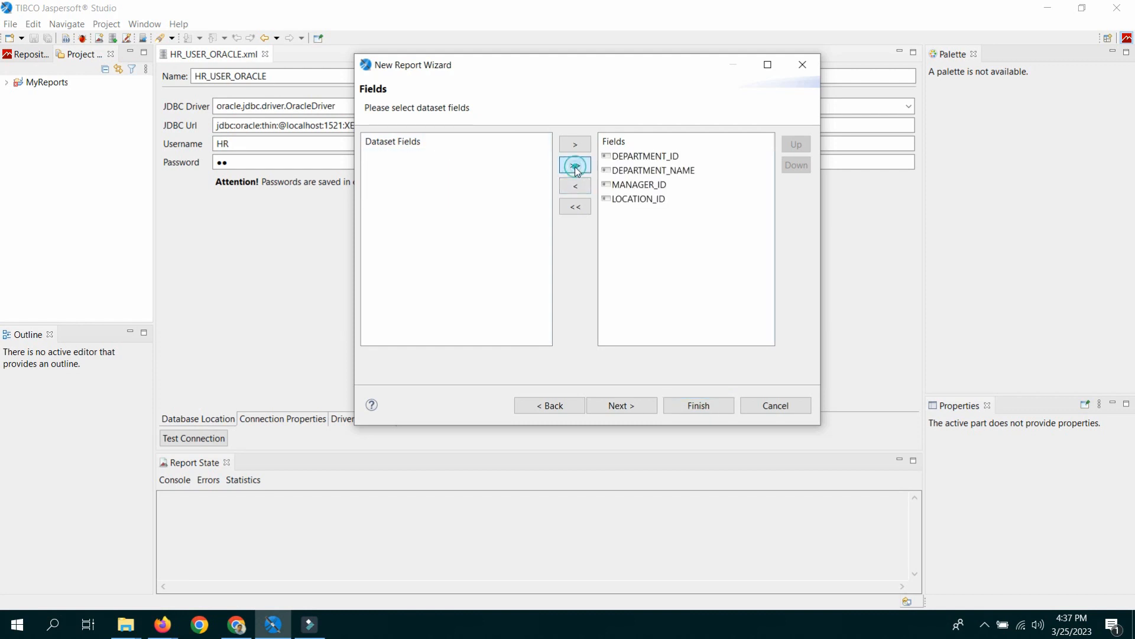
left_click(629, 407)
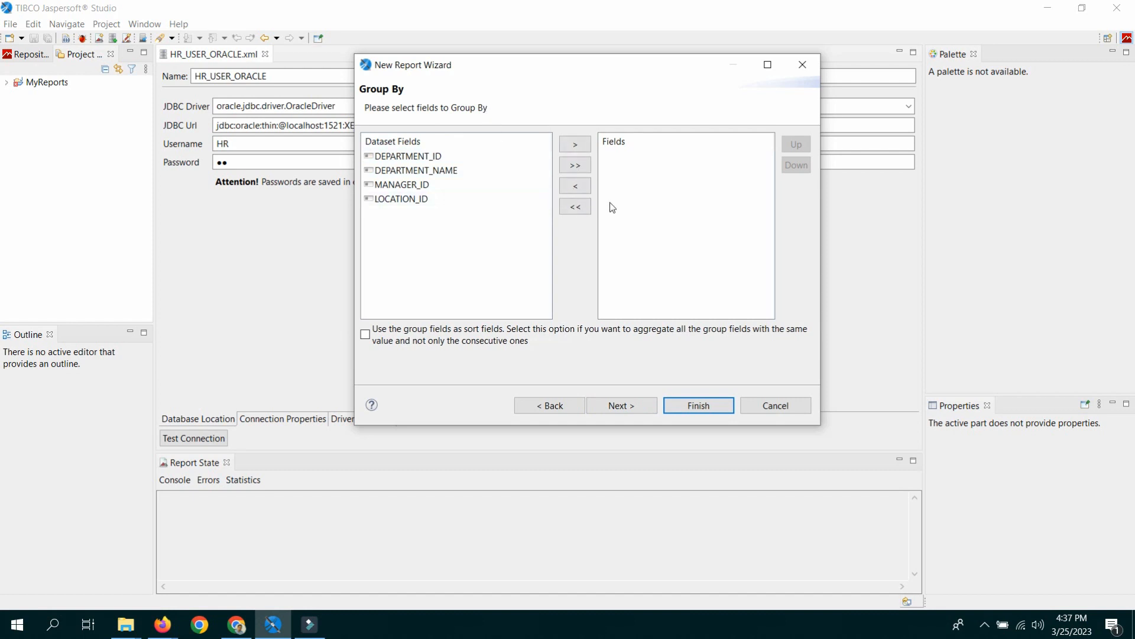
left_click(622, 405)
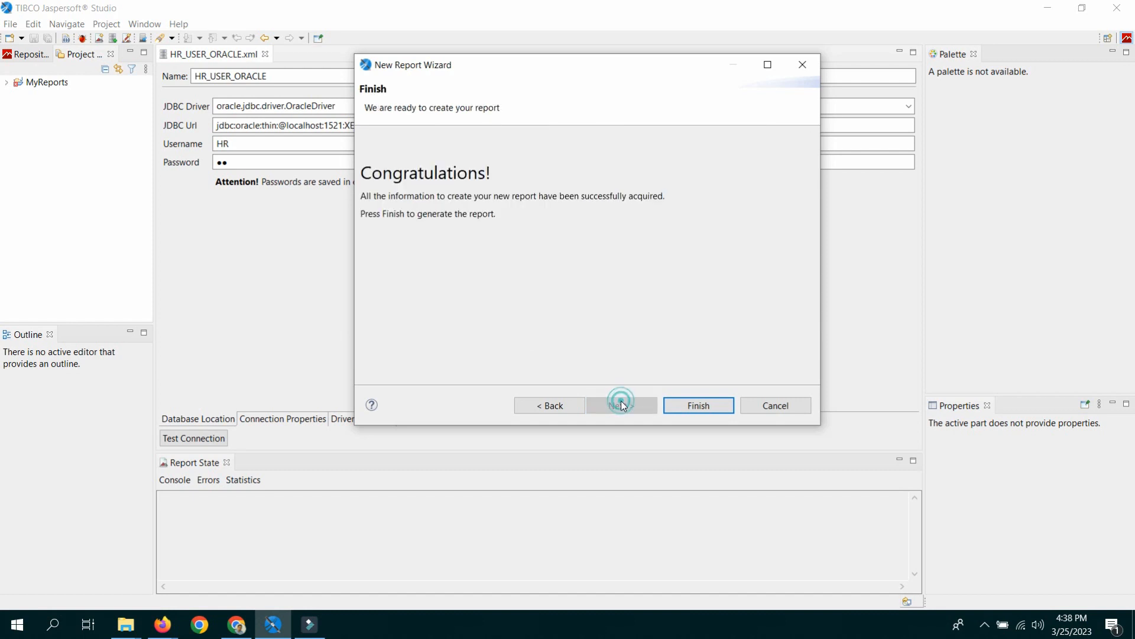
left_click(698, 404)
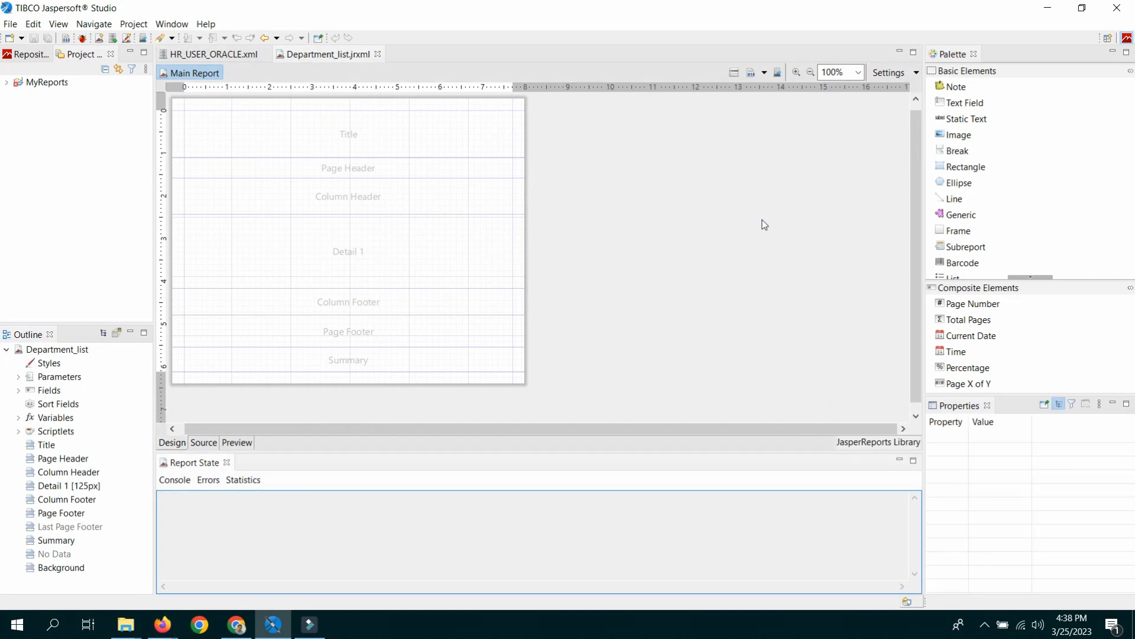
Place all four department fields together in the Detail 1 band of the Department_list report.
left_click(328, 55)
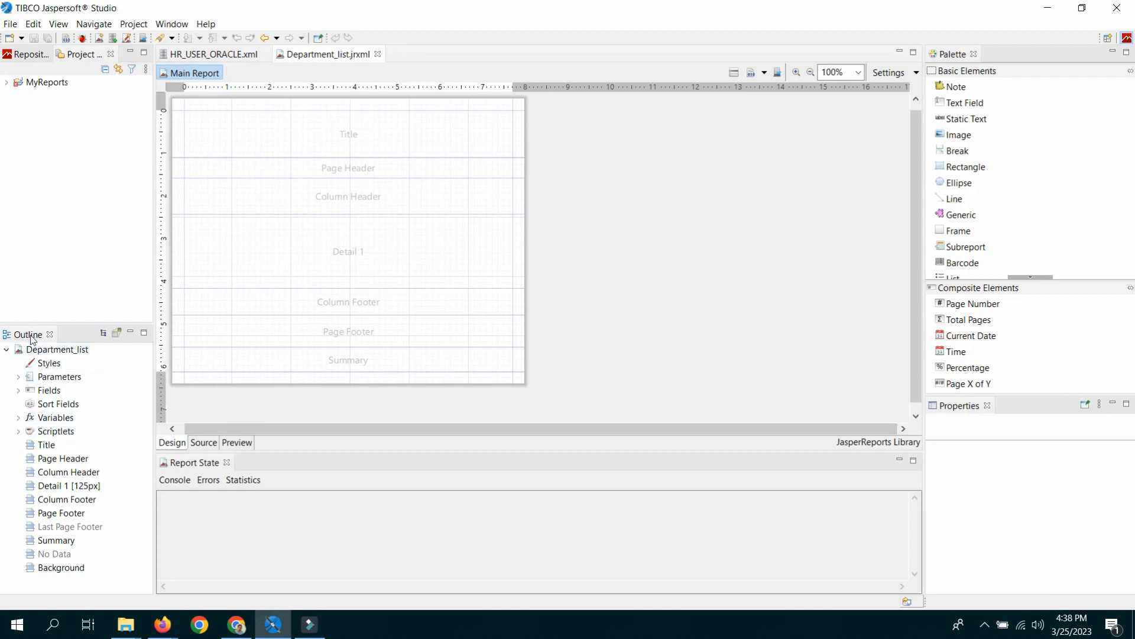
left_click(18, 390)
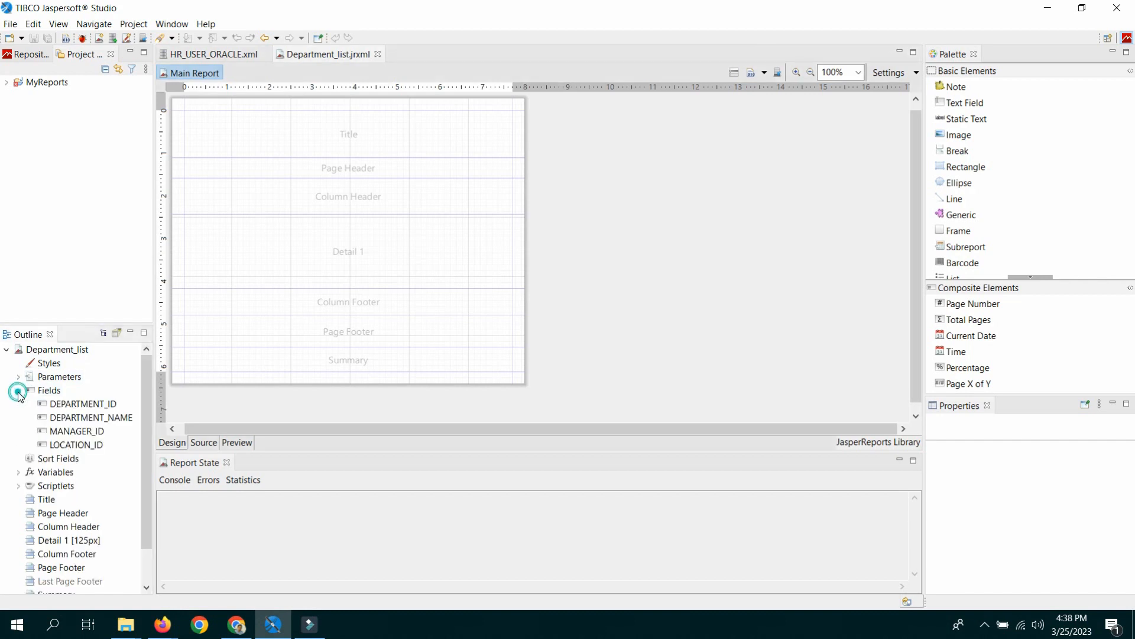
left_click(83, 404)
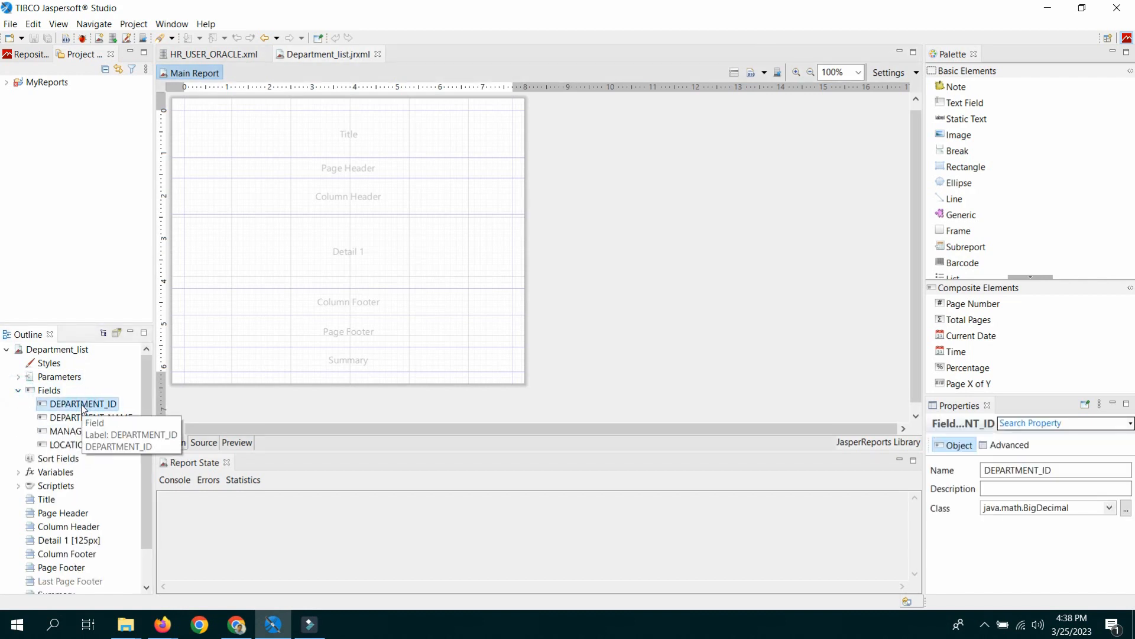
left_click(81, 446)
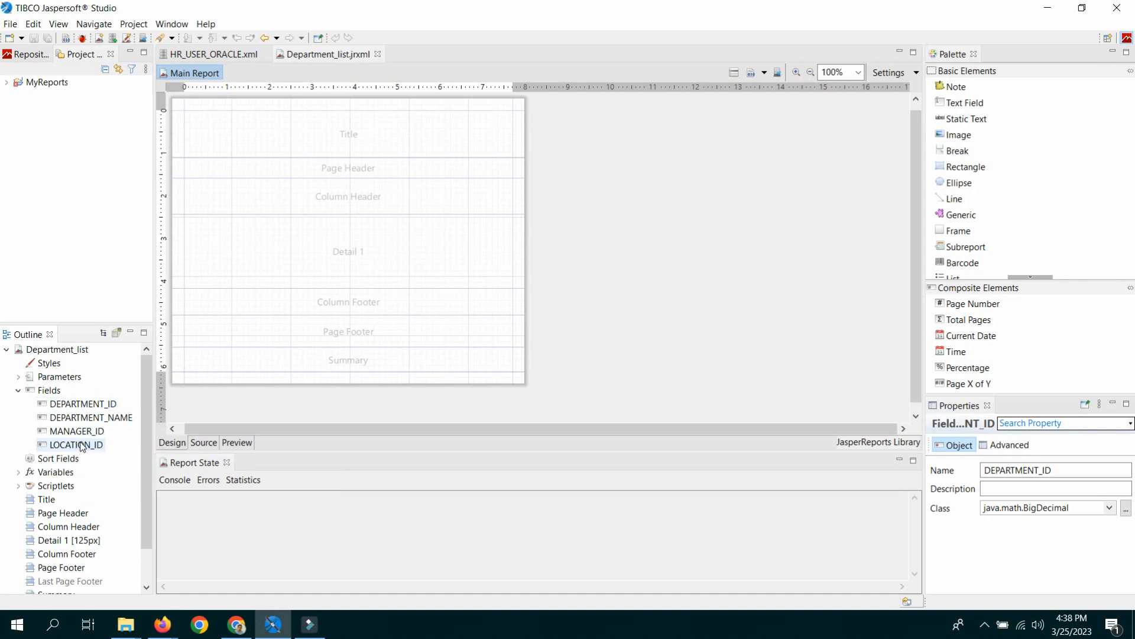
left_click(82, 446, "shift")
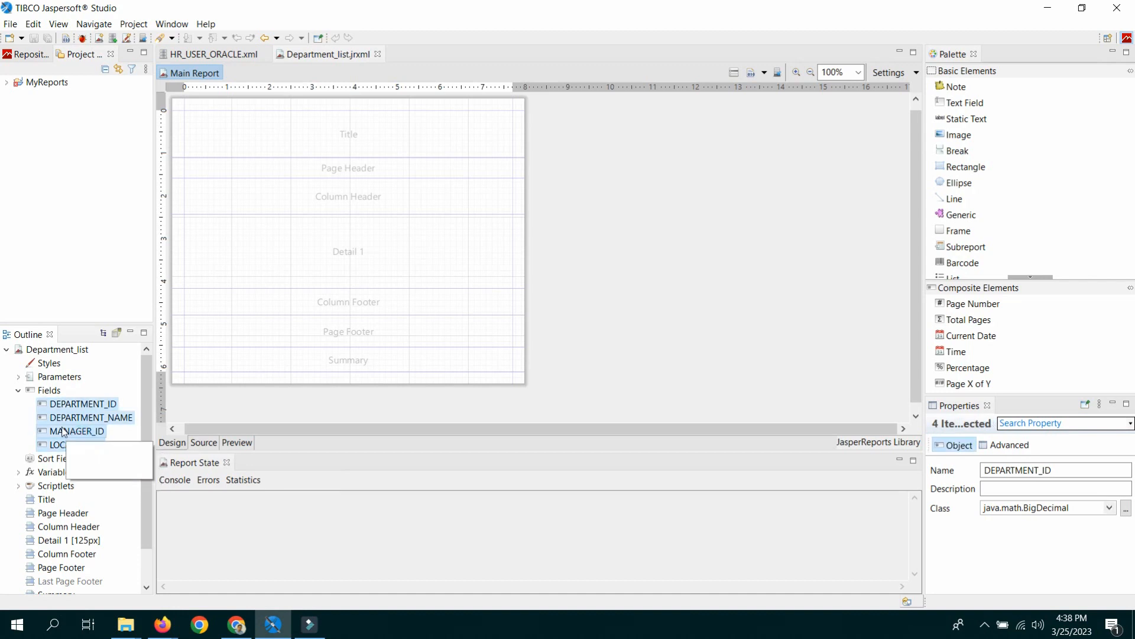
left_click_drag(77, 404, 203, 231)
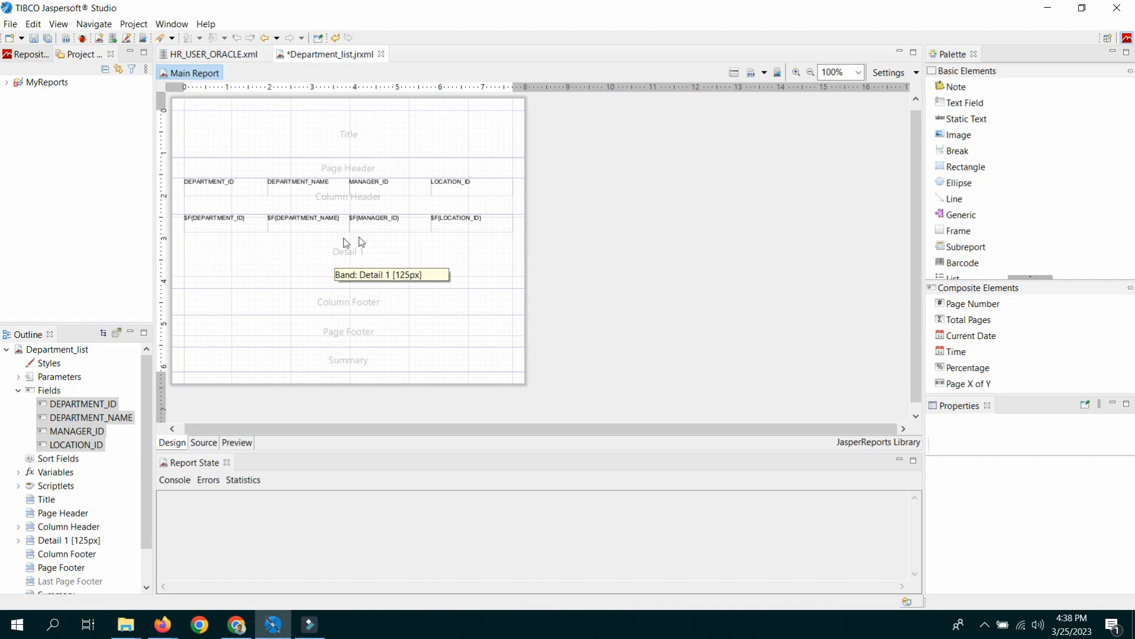
Shrink the Column Header and Detail 1 bands to their contents' 30 px height, and check the report in a preview.
double_click(179, 190)
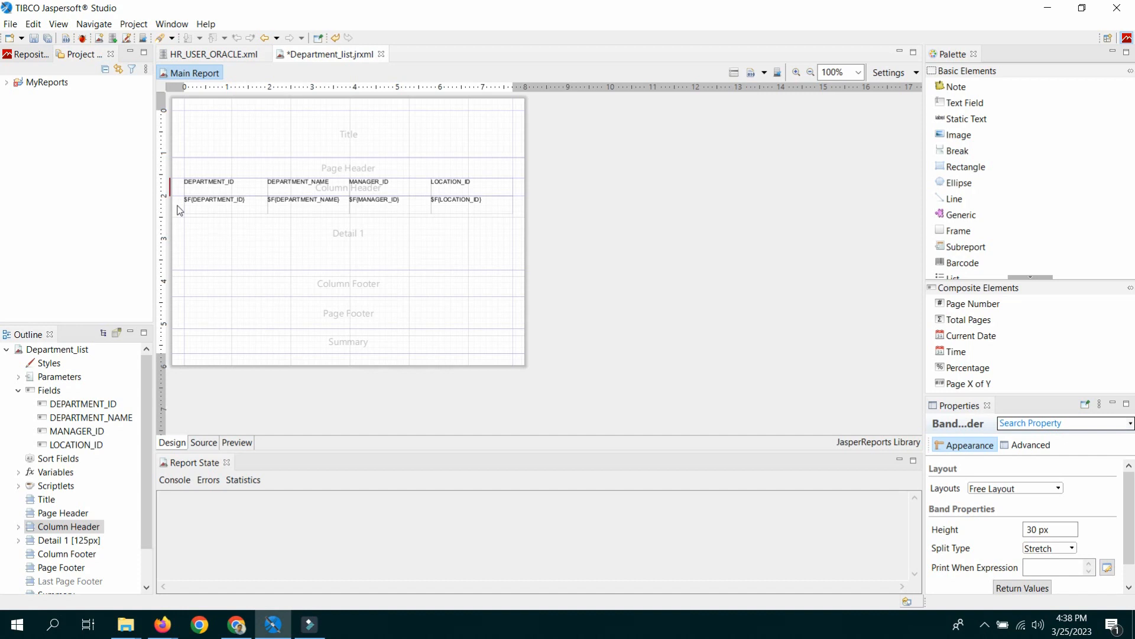
double_click(179, 210)
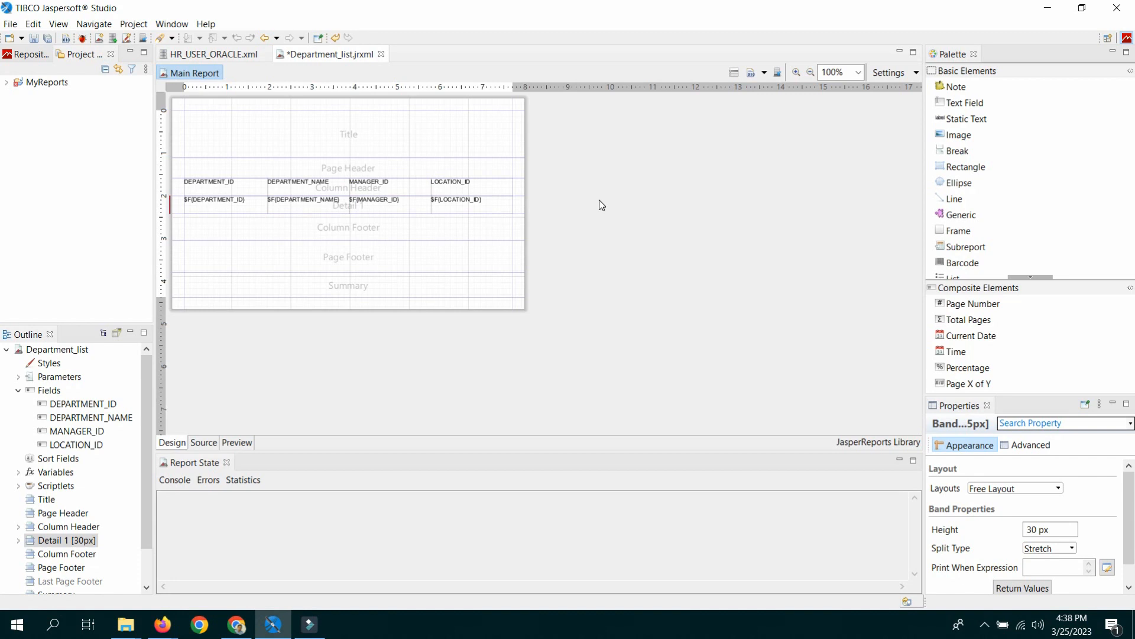
left_click(247, 446)
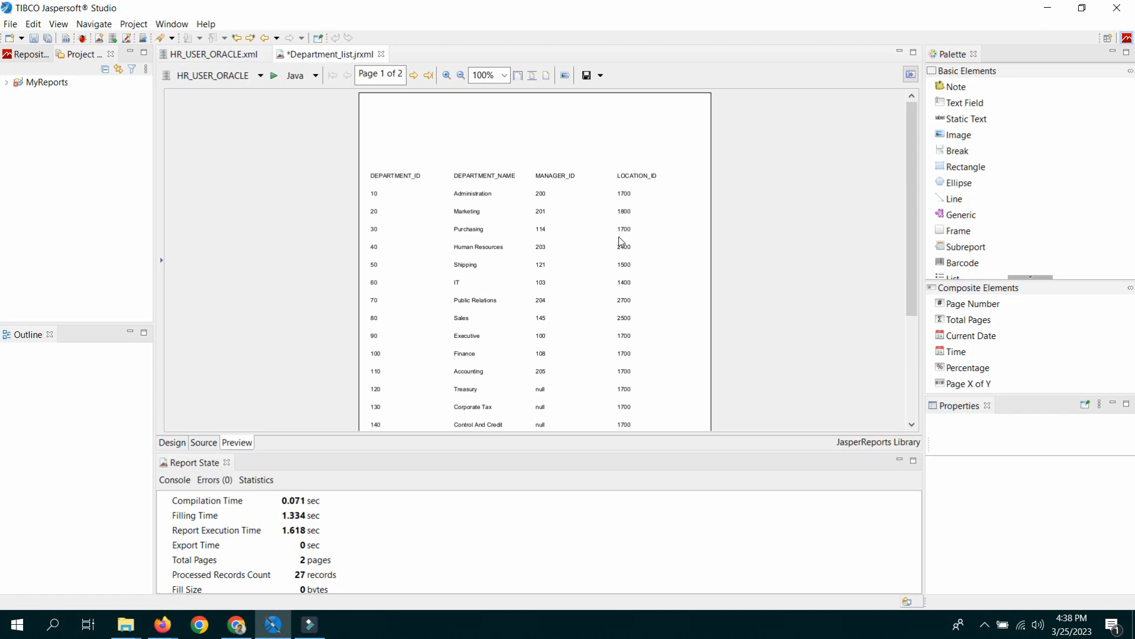
left_click(171, 444)
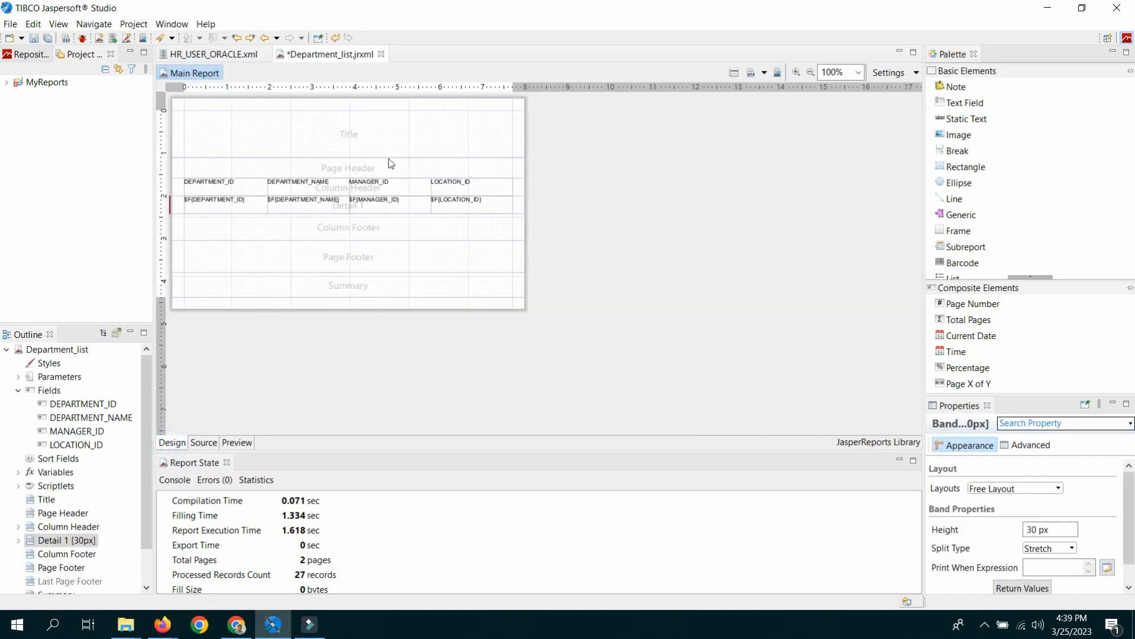
Add a 555 by 30 px static text reading ABC COMPANY along the upper edge of the Title band.
left_click(347, 135)
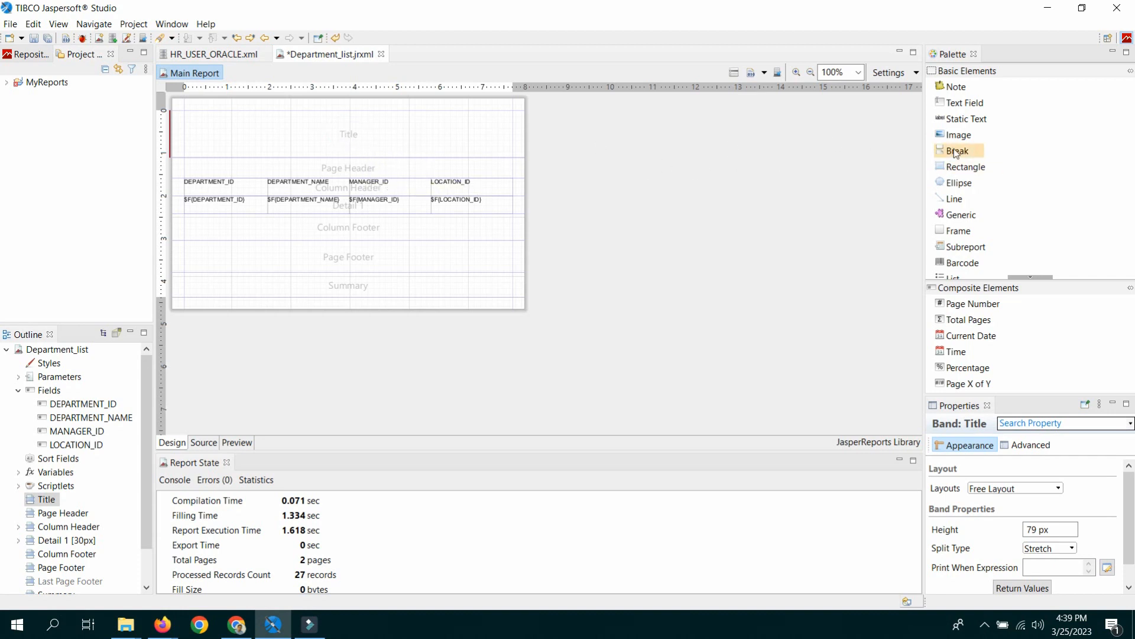
left_click_drag(965, 123, 512, 132)
double_click(443, 122)
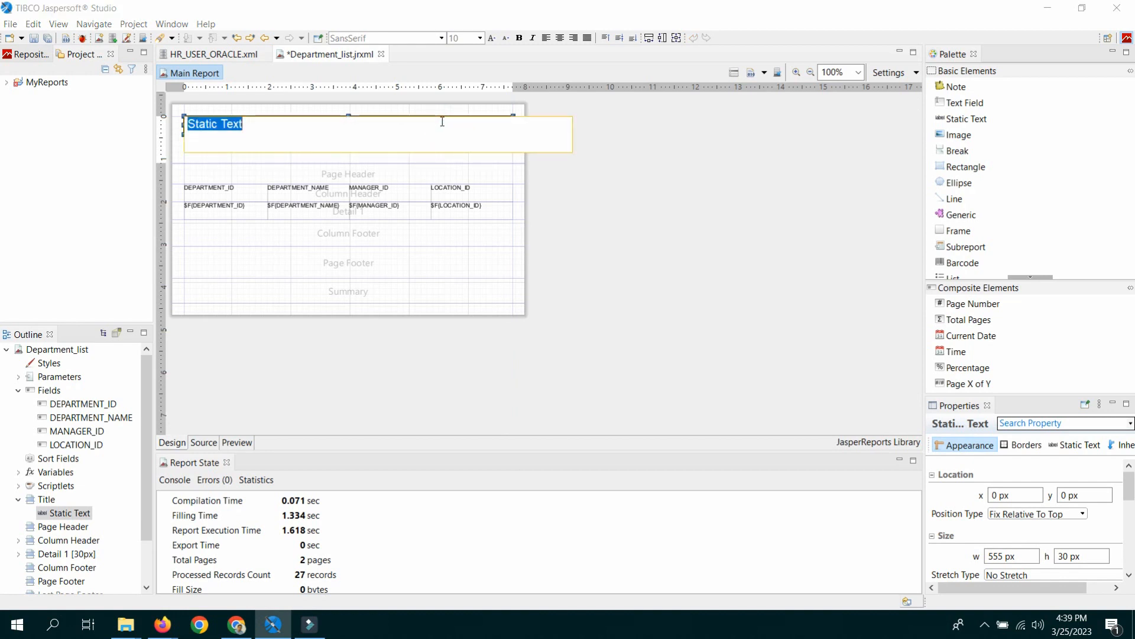
type("A")
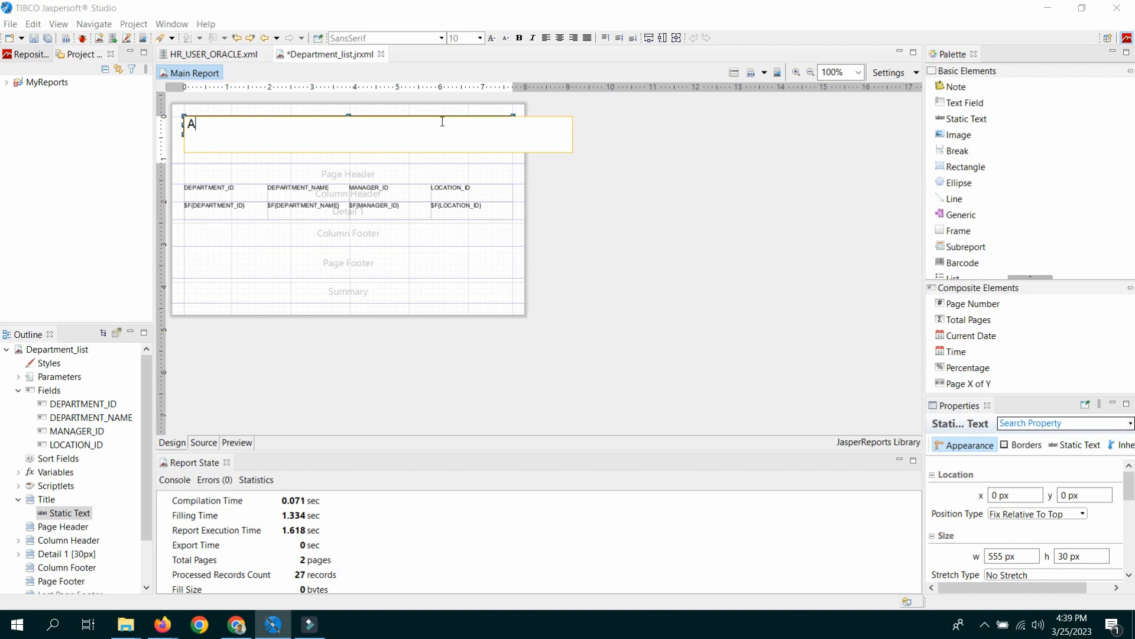
type("BC COMPANY")
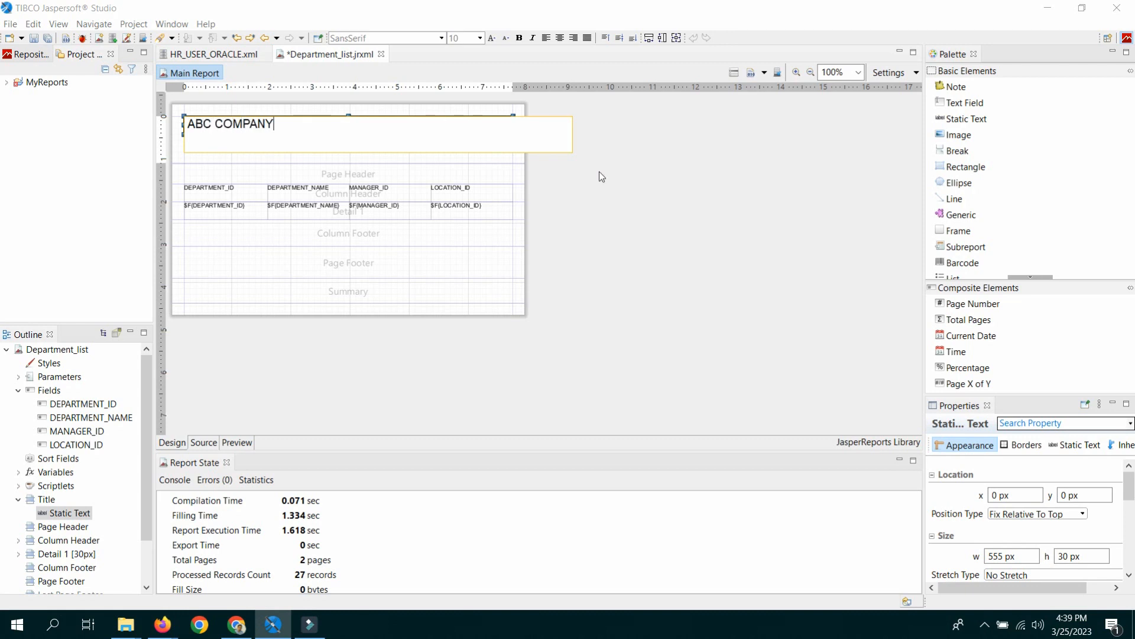
left_click(672, 188)
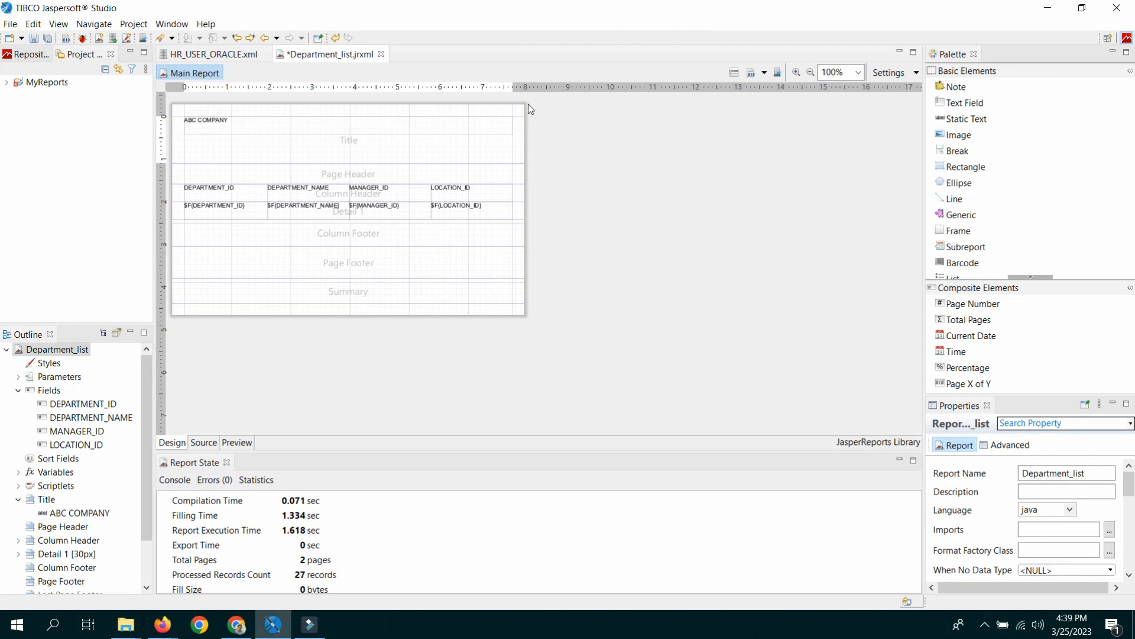
Centre the ABC COMPANY title text horizontally and format it as bold at font size 19.
left_click(225, 123)
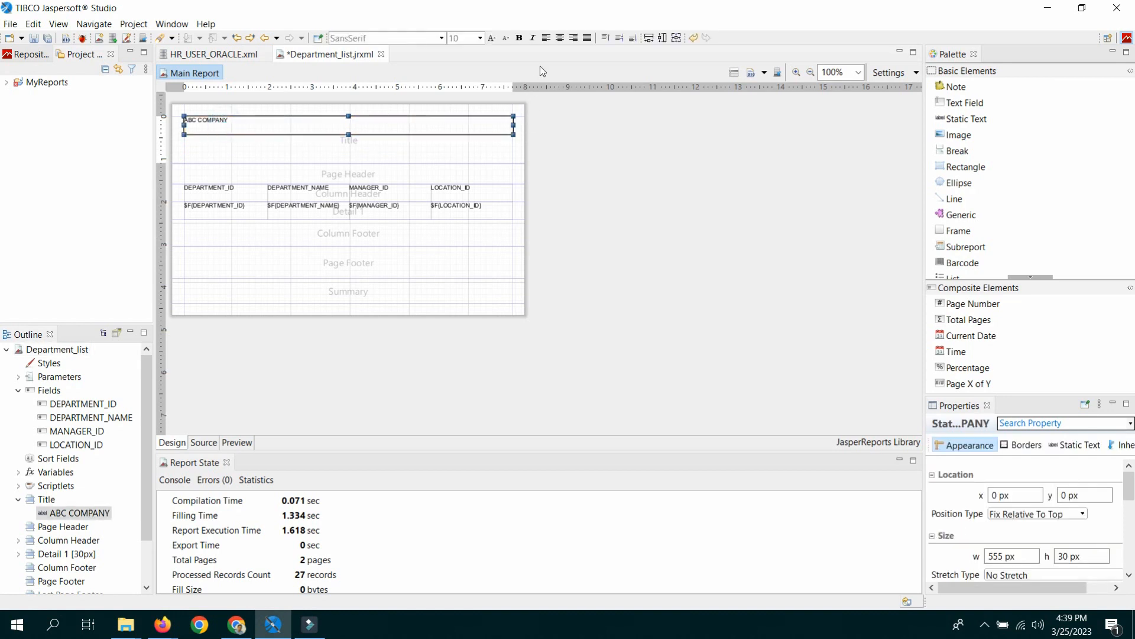
left_click(559, 38)
left_click(492, 38)
left_click(491, 38)
left_click(492, 38)
left_click(520, 39)
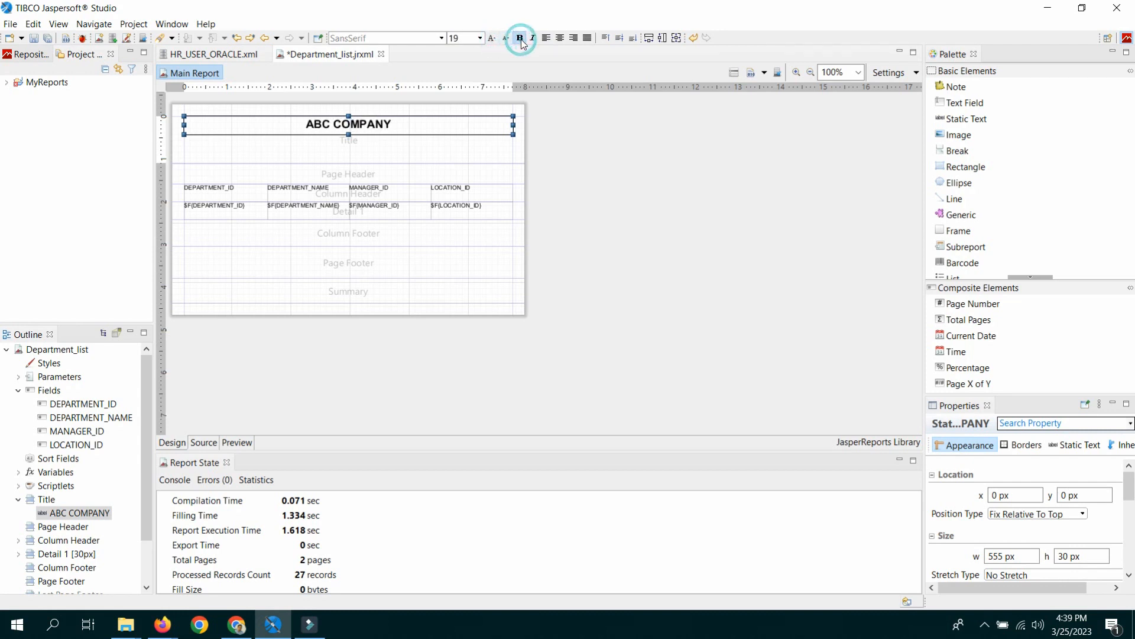
Shrink the Title band to its content height, and check both pages of the report in a preview.
double_click(178, 131)
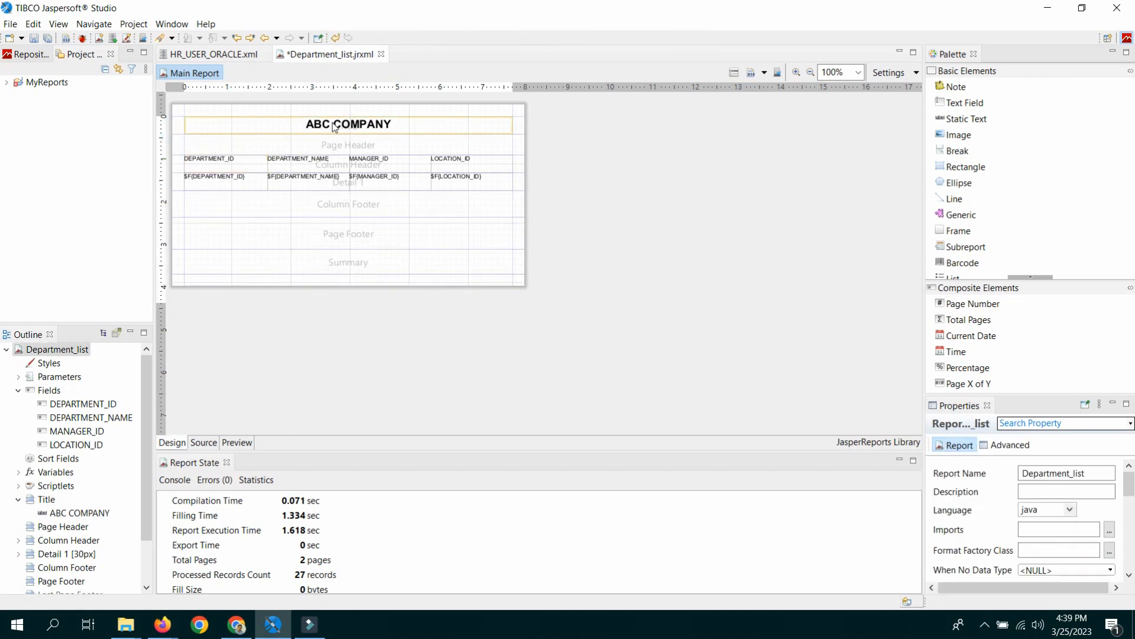
left_click(241, 445)
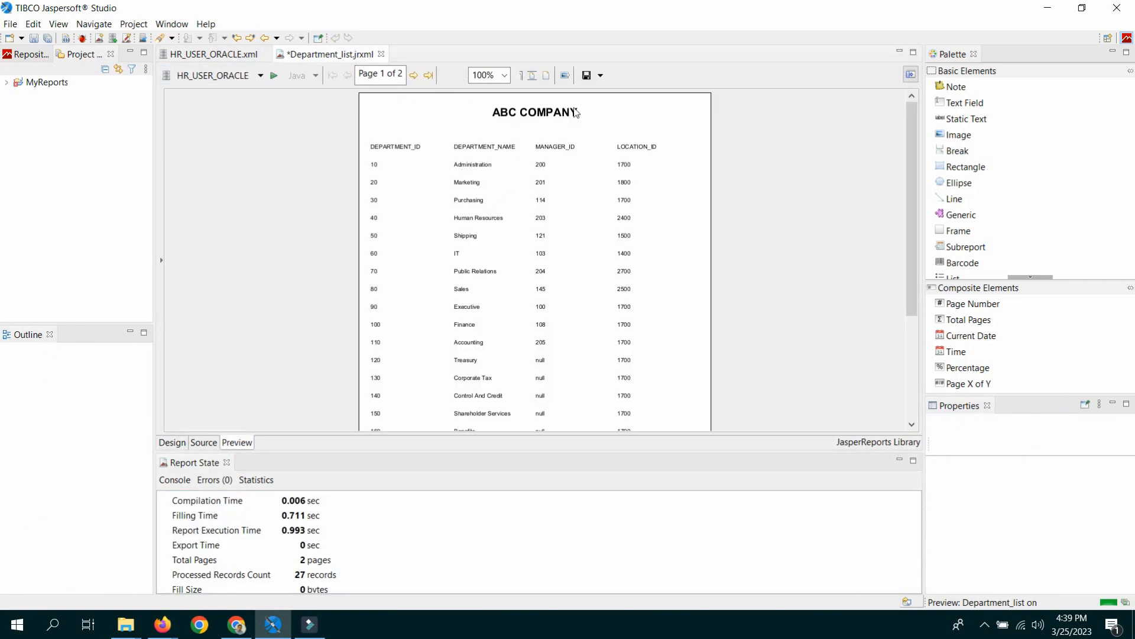
scroll(596, 162, "down", 5)
scroll(595, 162, "up", 3)
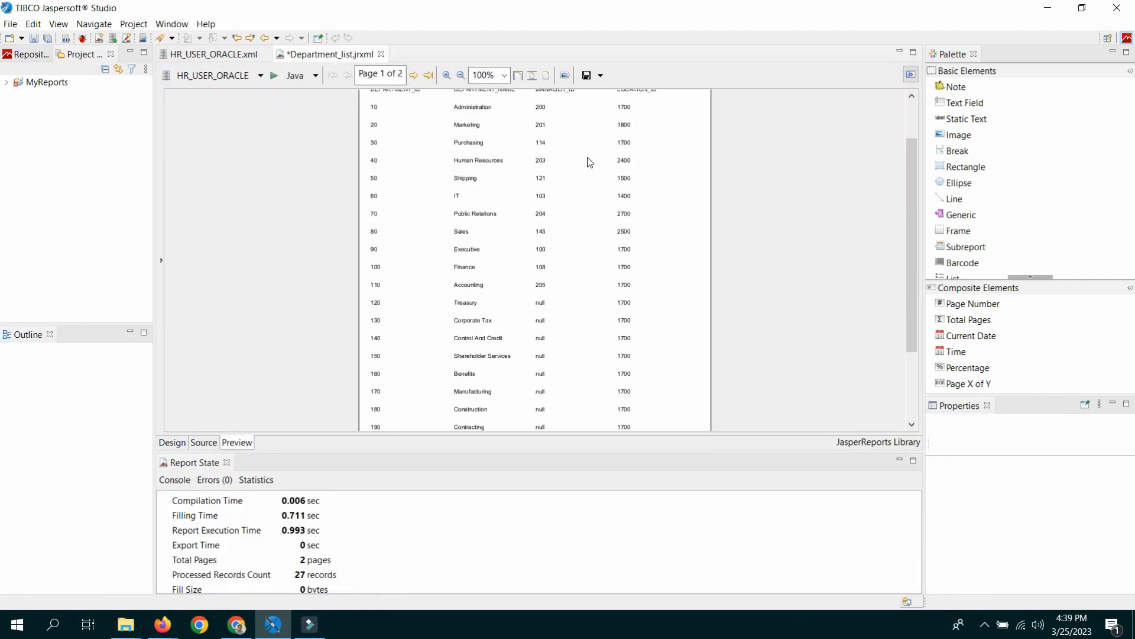
left_click(414, 75)
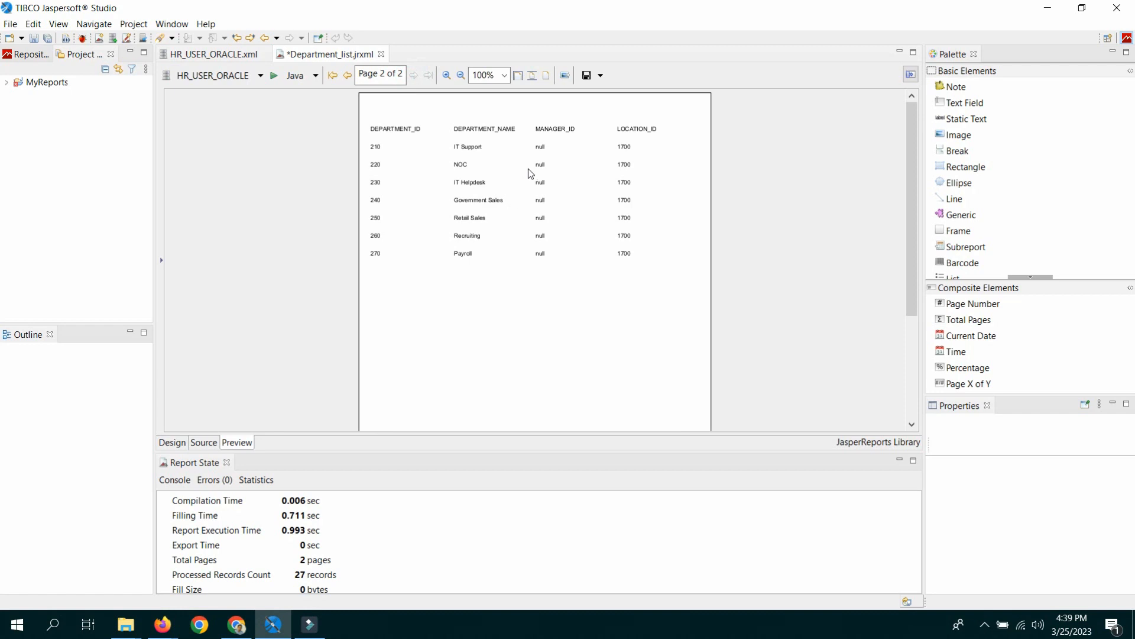
left_click(333, 75)
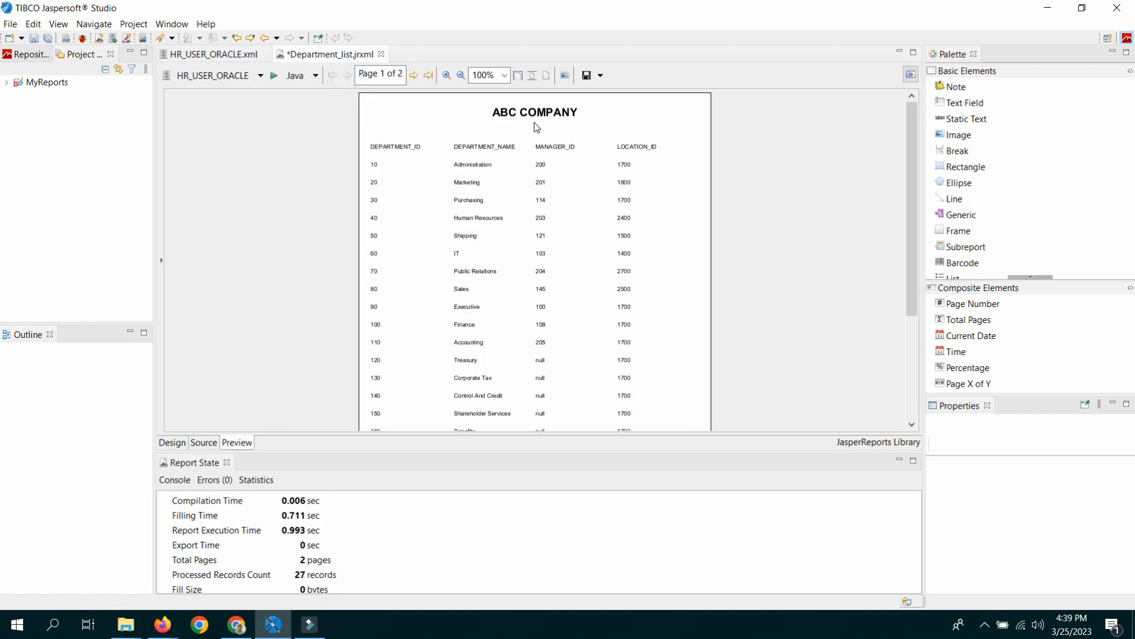
Add a 555 by 30 px static text across the Page Header band and shrink the band to fit it.
left_click(172, 443)
left_click(364, 128)
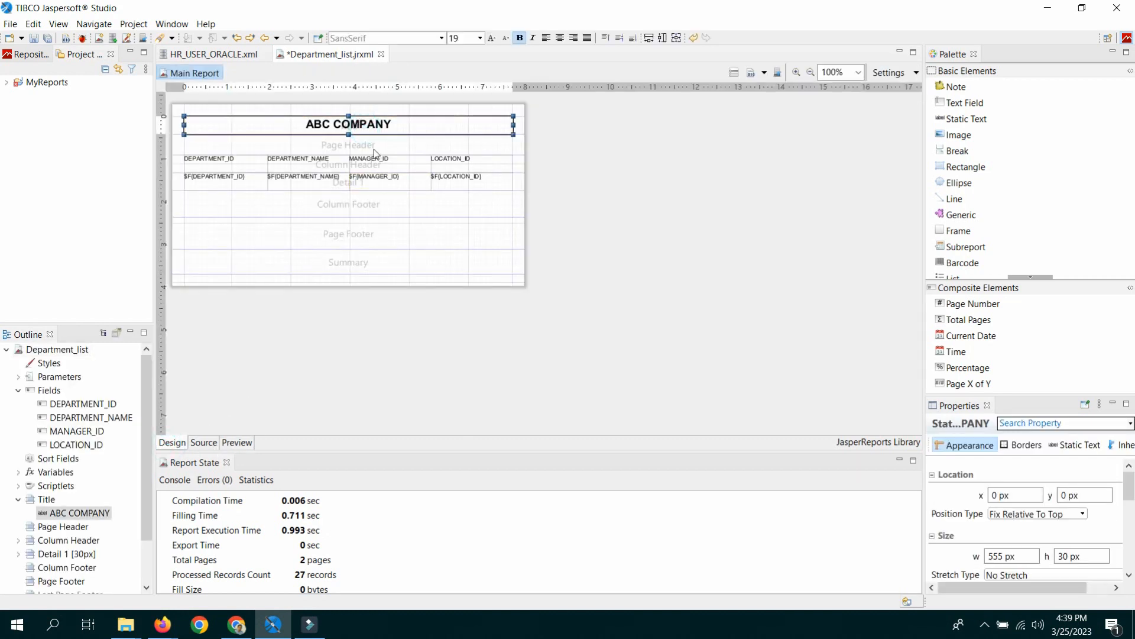
left_click(372, 149)
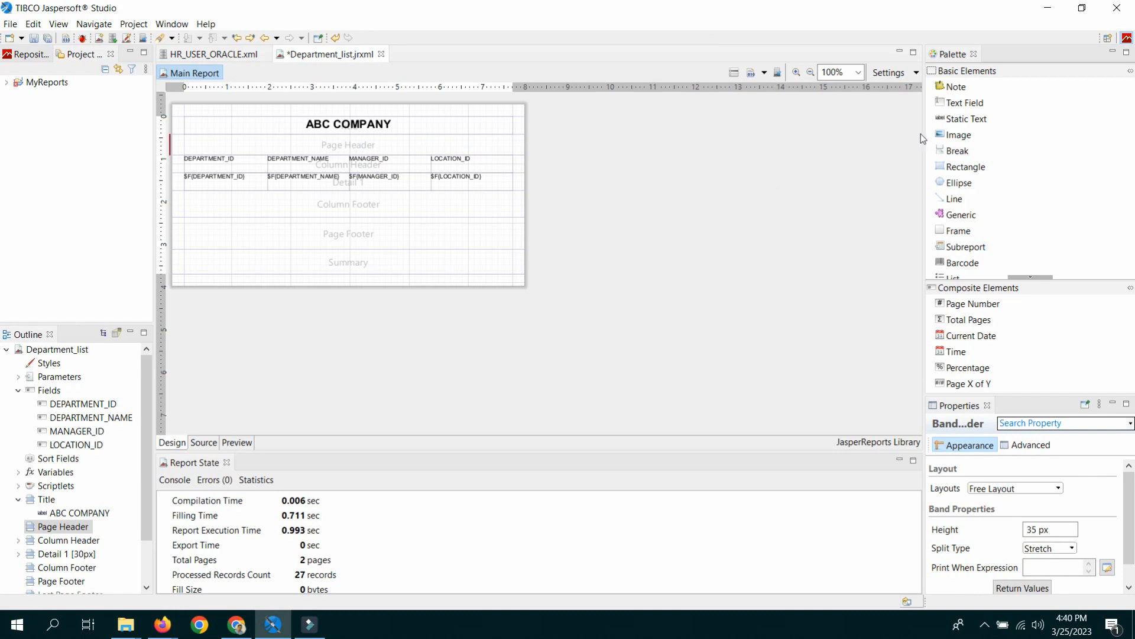
left_click(973, 120)
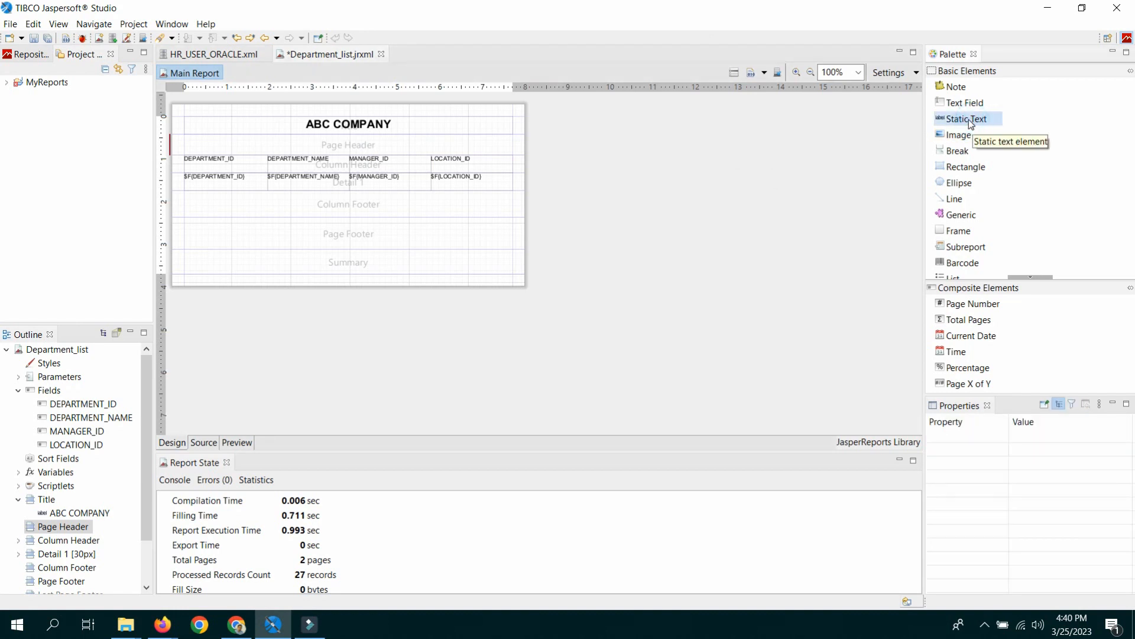
left_click(342, 146)
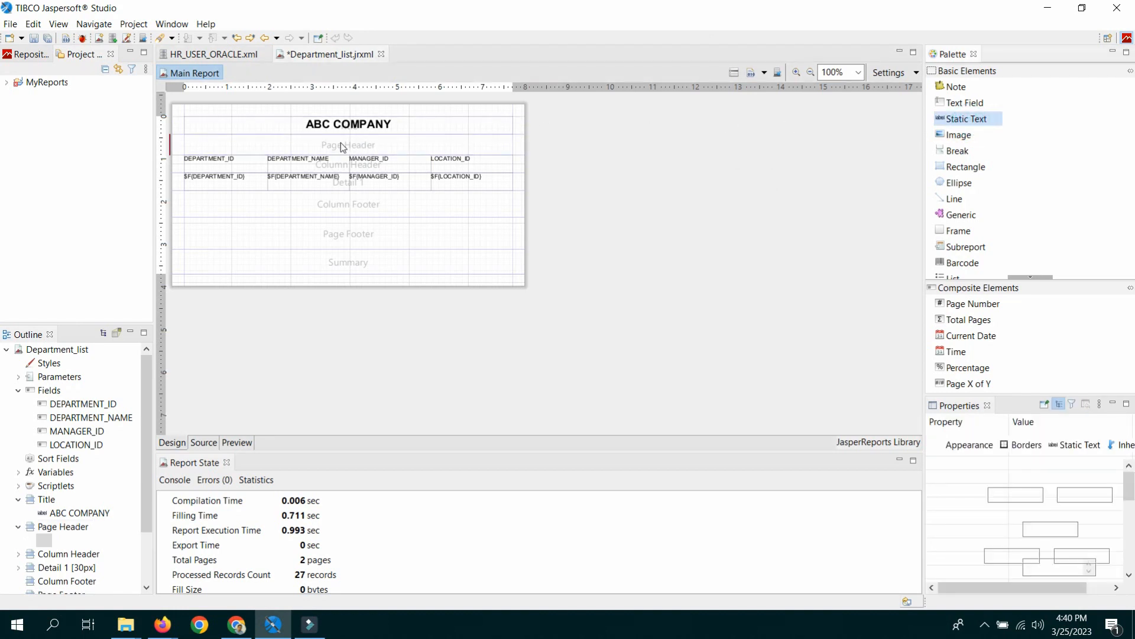
left_click_drag(368, 146, 512, 149)
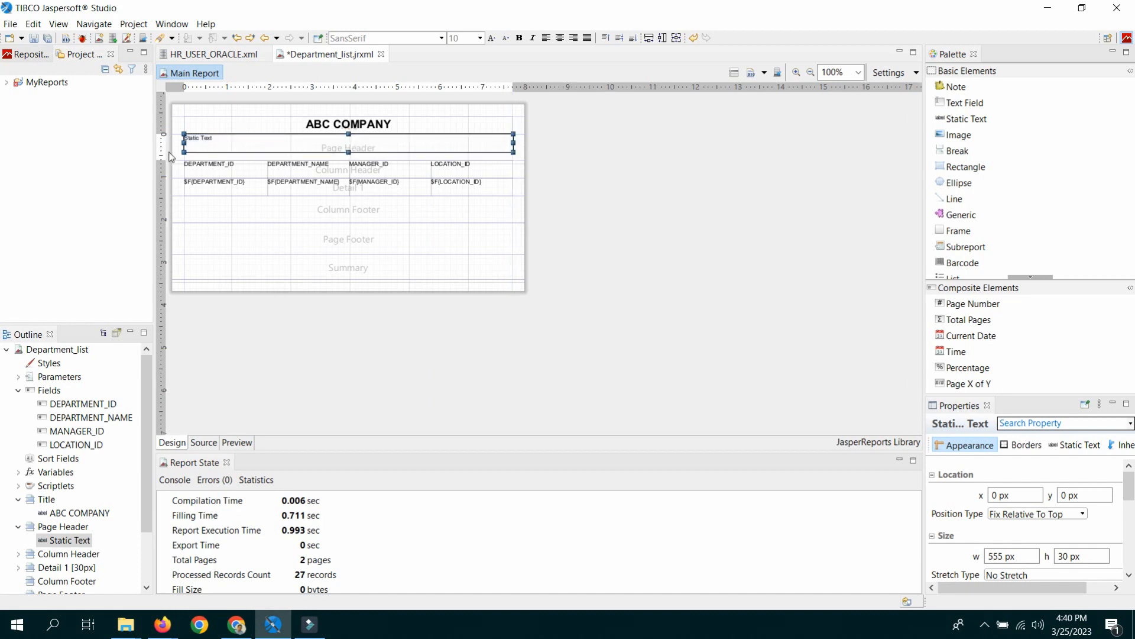
left_click(172, 143)
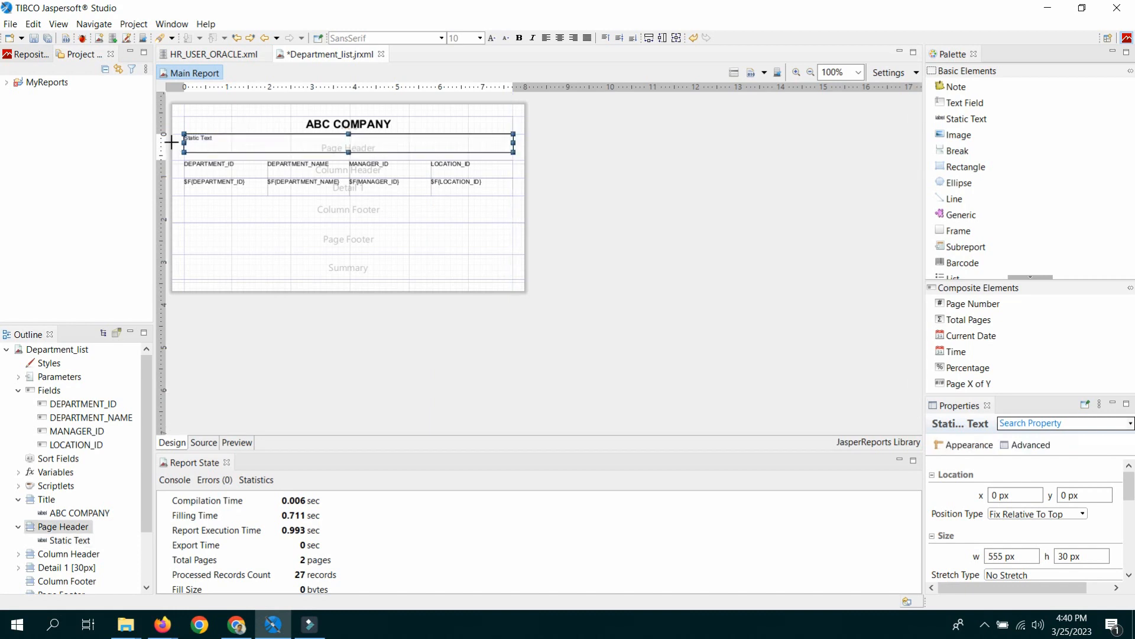
Set the static text in the Page Header band to Department List.
double_click(294, 144)
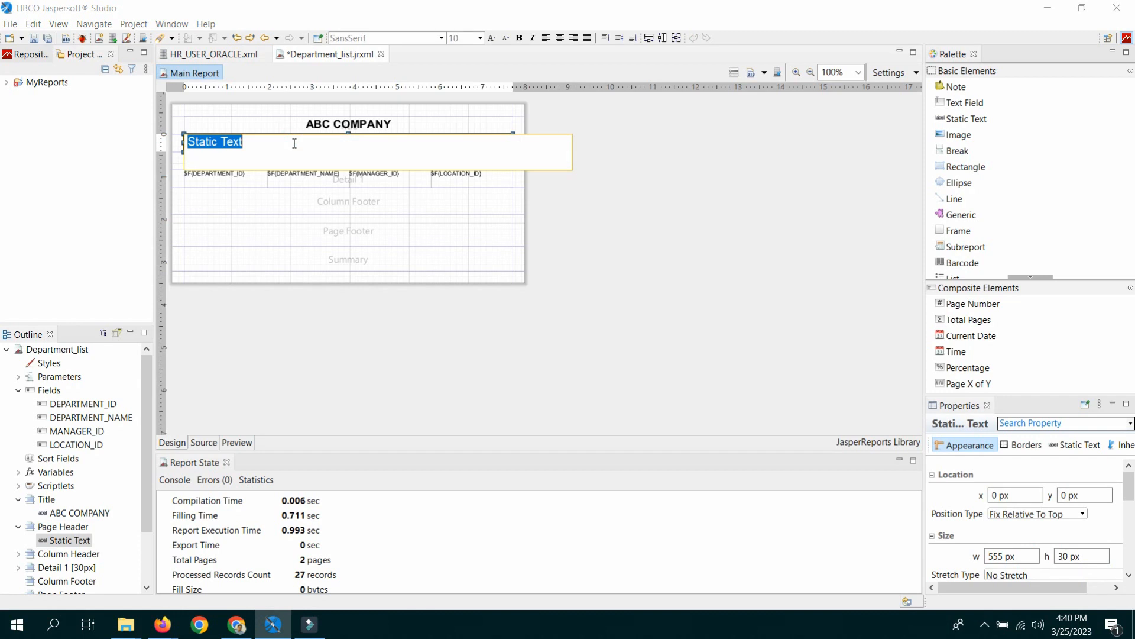
type("Department List")
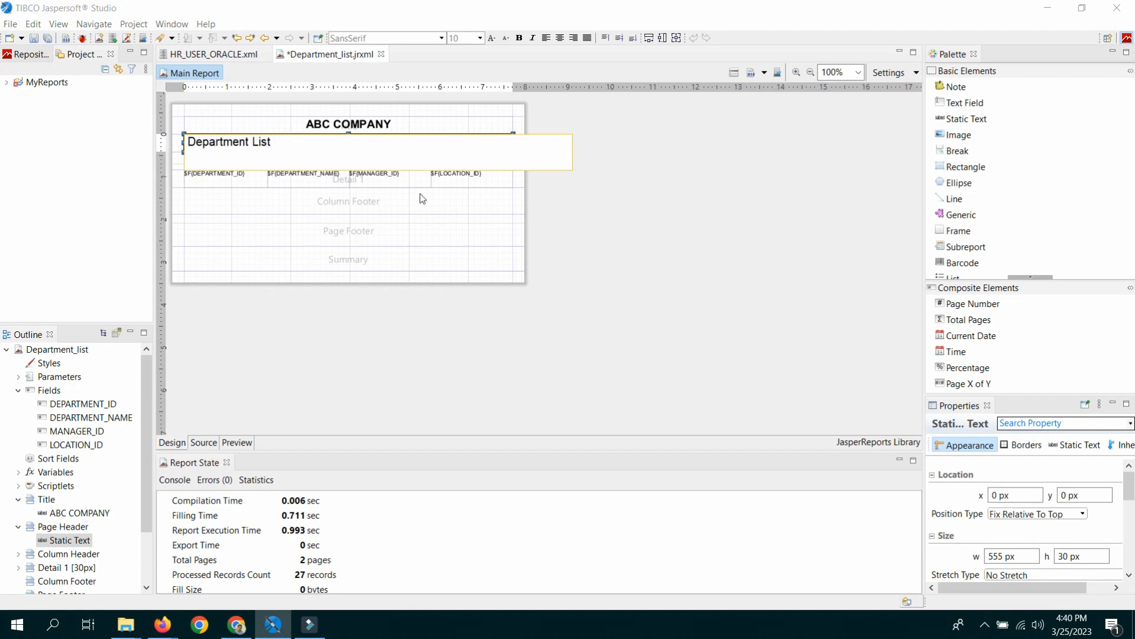
left_click(705, 230)
Centre the Department List heading horizontally and format it as bold at font size 16.
left_click(377, 139)
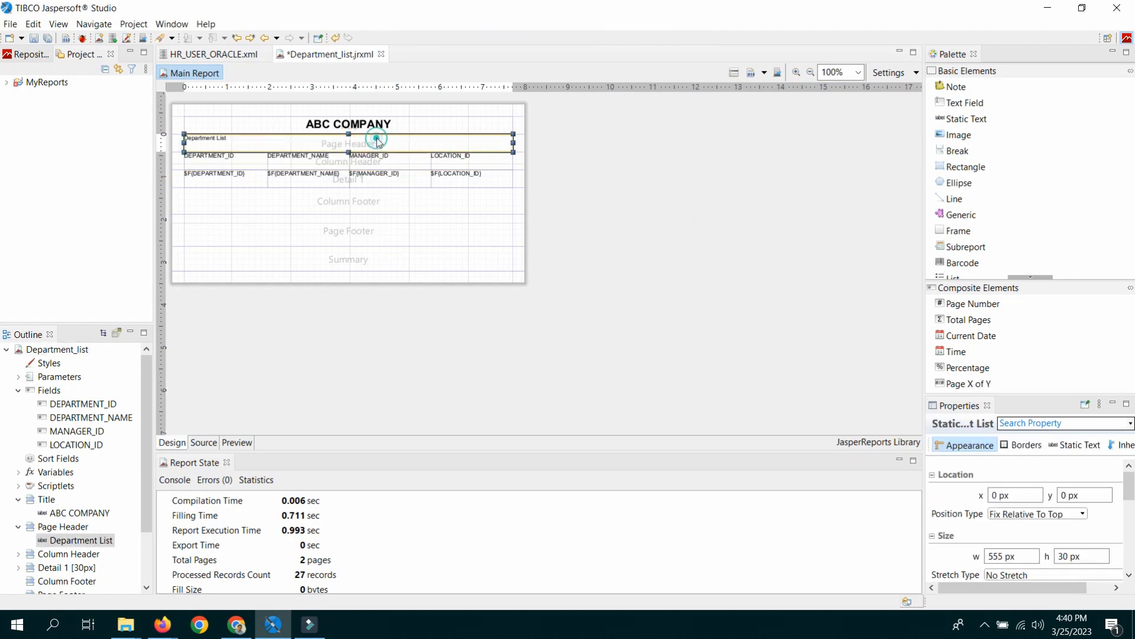
left_click(560, 38)
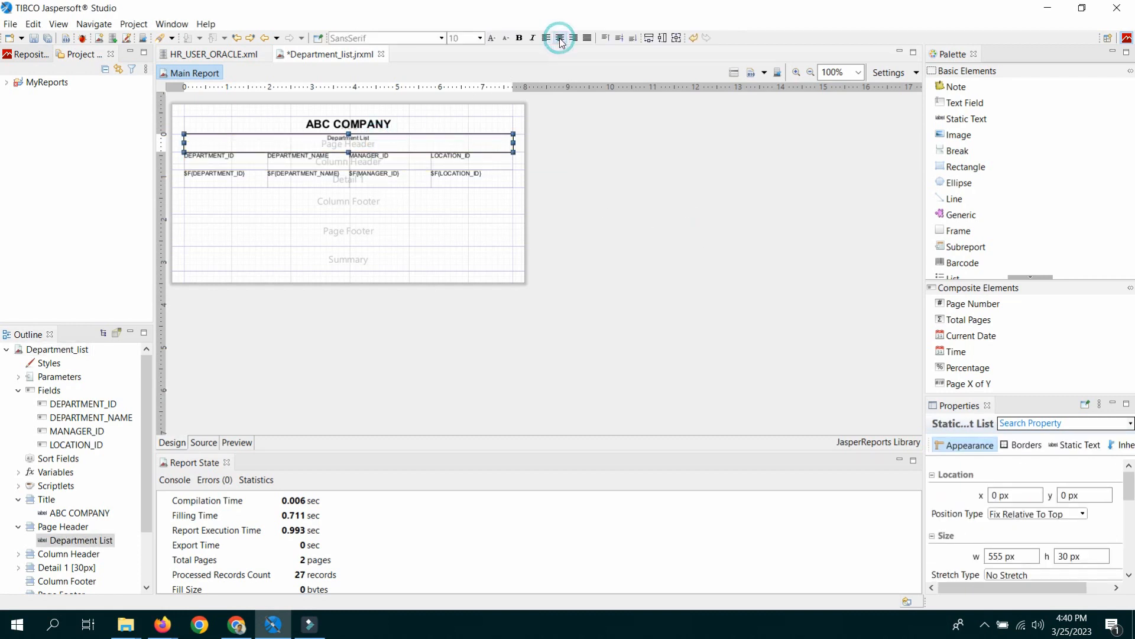
left_click(489, 38)
left_click(488, 38)
left_click(489, 38)
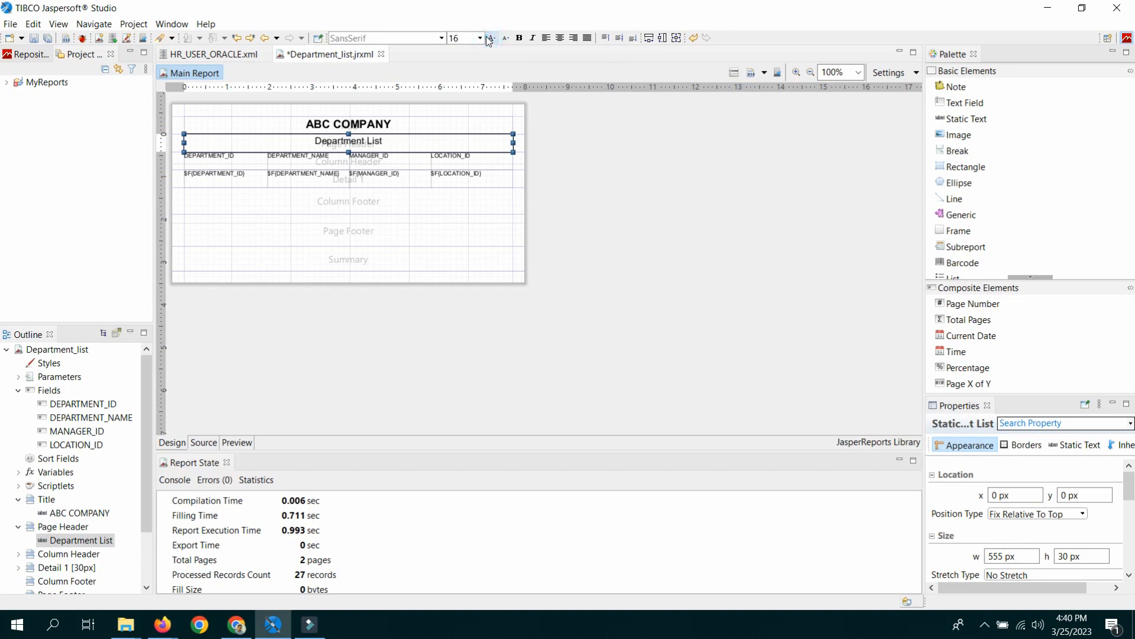
left_click(521, 38)
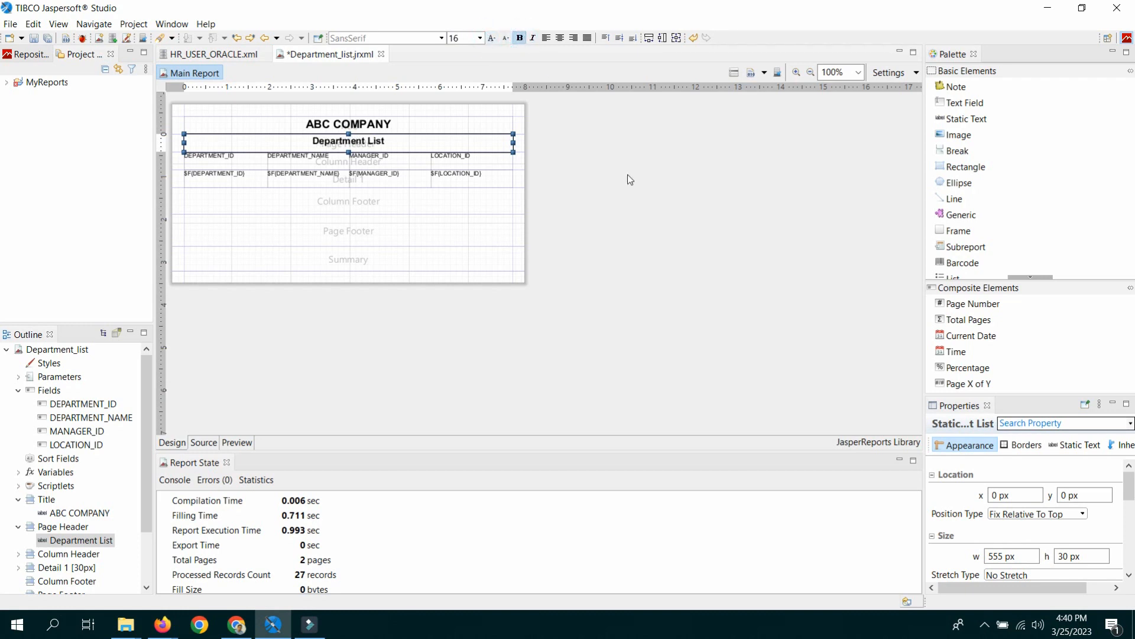
Preview the report to check the headings on both pages, and return to the design view.
left_click(240, 443)
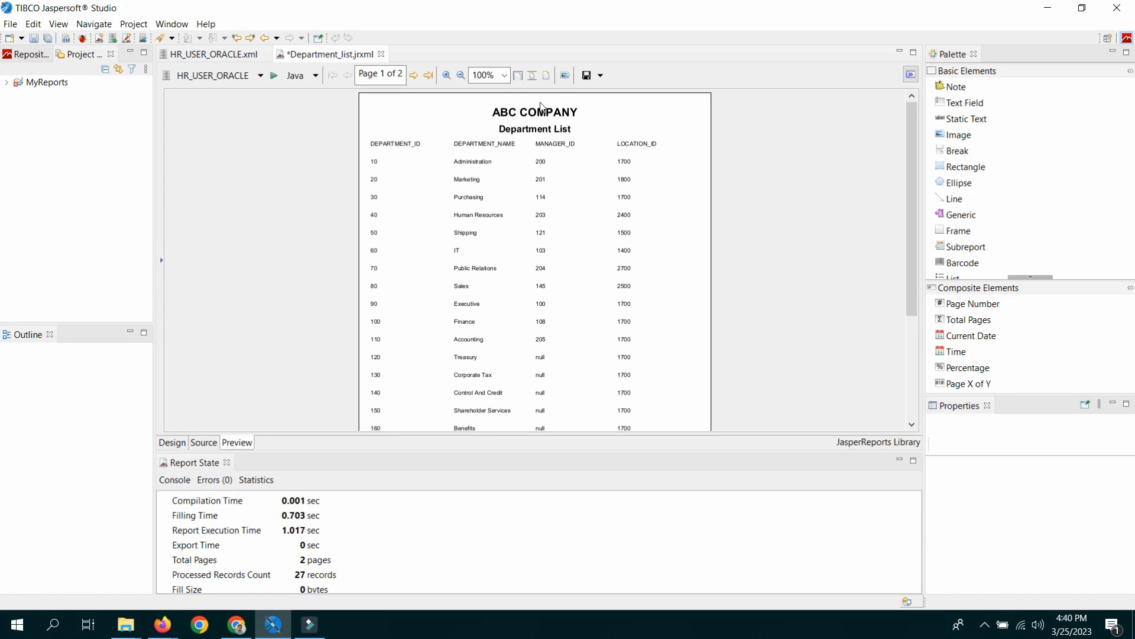
left_click(415, 76)
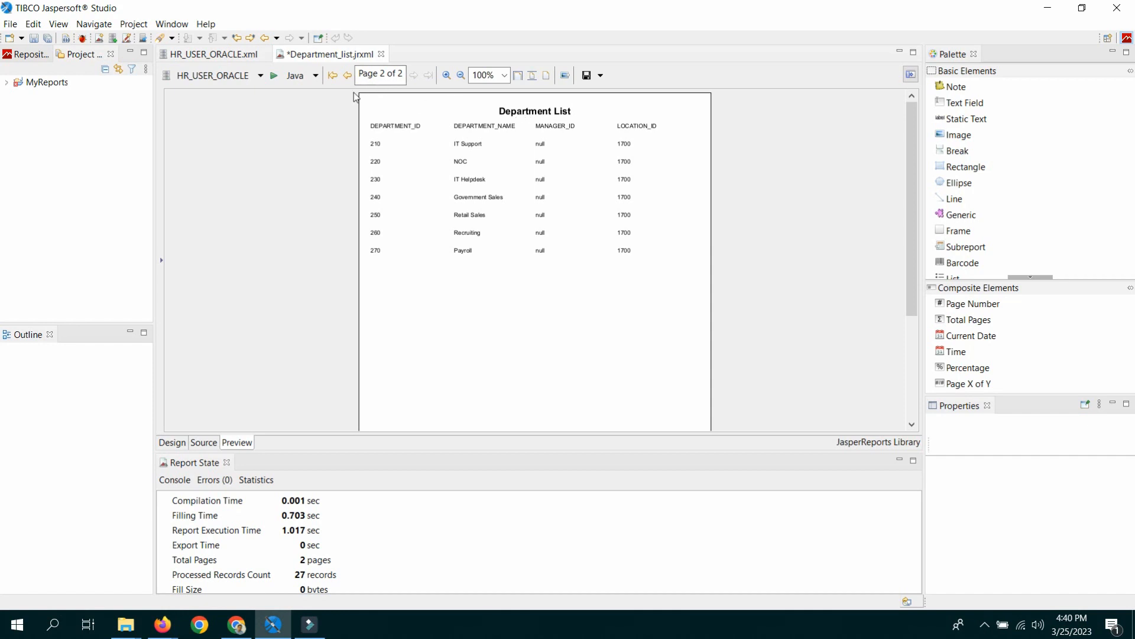
left_click(172, 443)
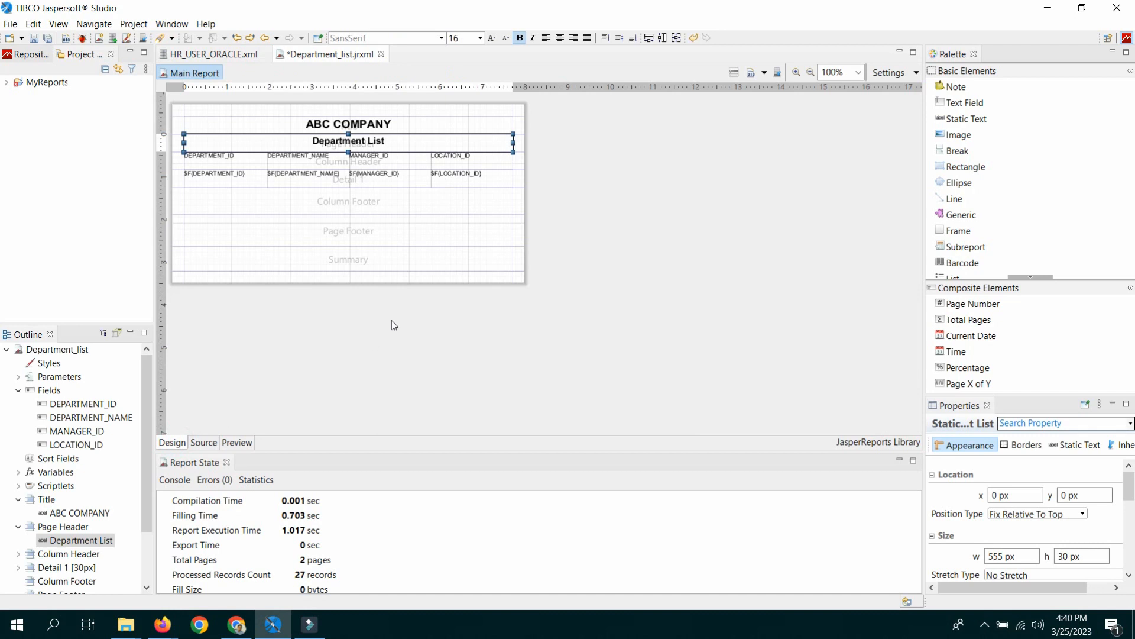
Try left alignment on the Department List heading and the ABC COMPANY title, restoring centre alignment on each.
left_click(360, 143)
left_click(547, 38)
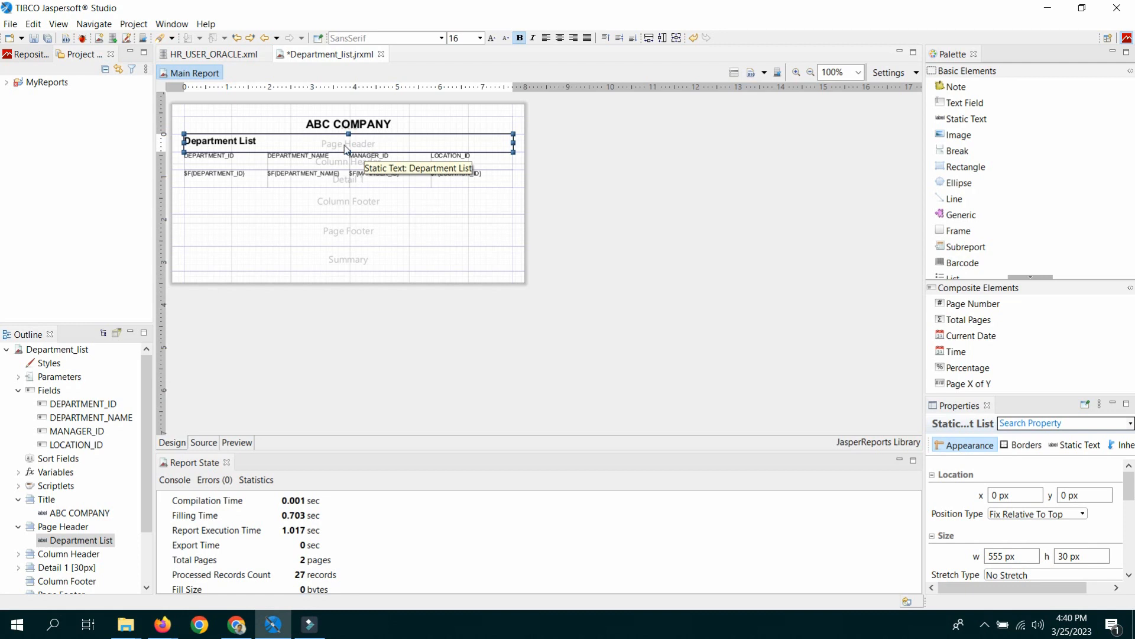
left_click(566, 39)
left_click(391, 125)
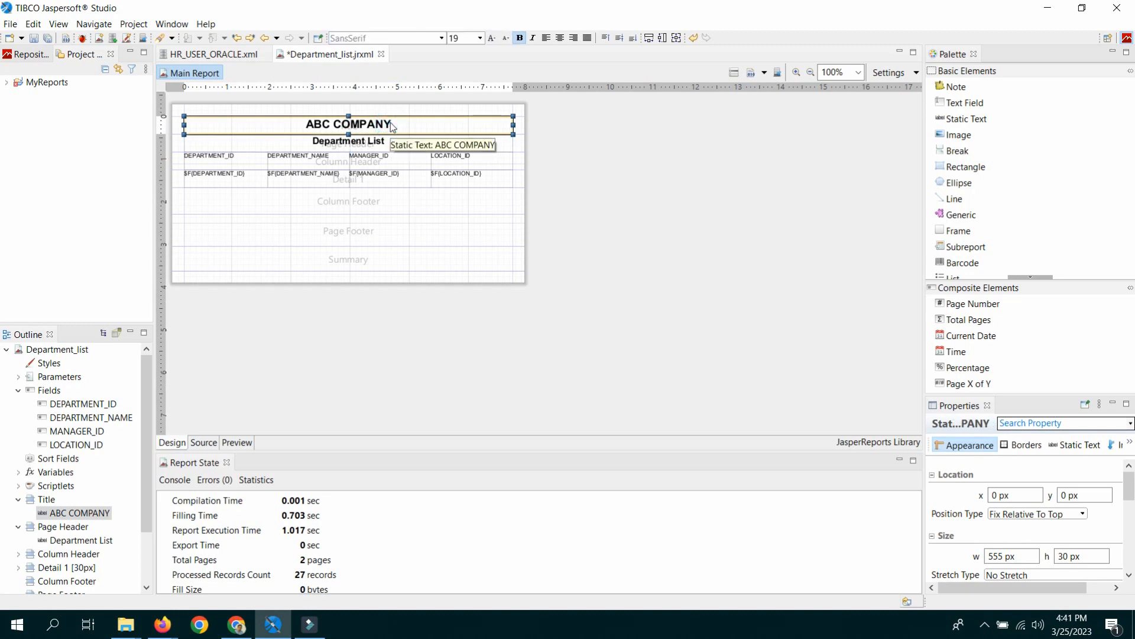
left_click(546, 38)
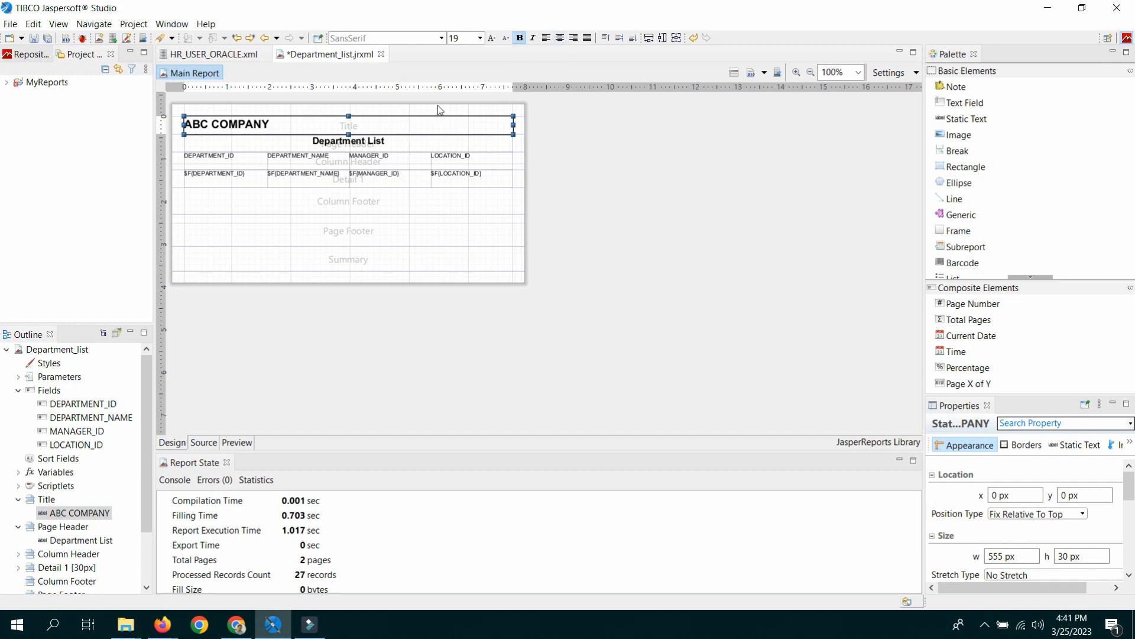
left_click(560, 39)
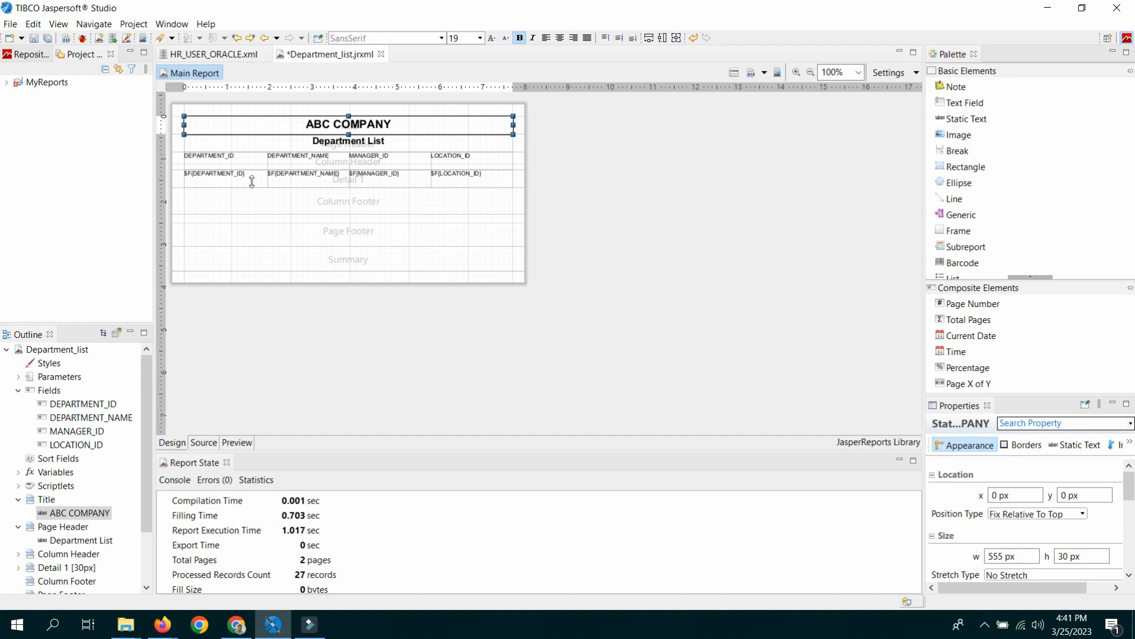
Left-align the Department List heading in the Page Header band and preview the report.
left_click(324, 145)
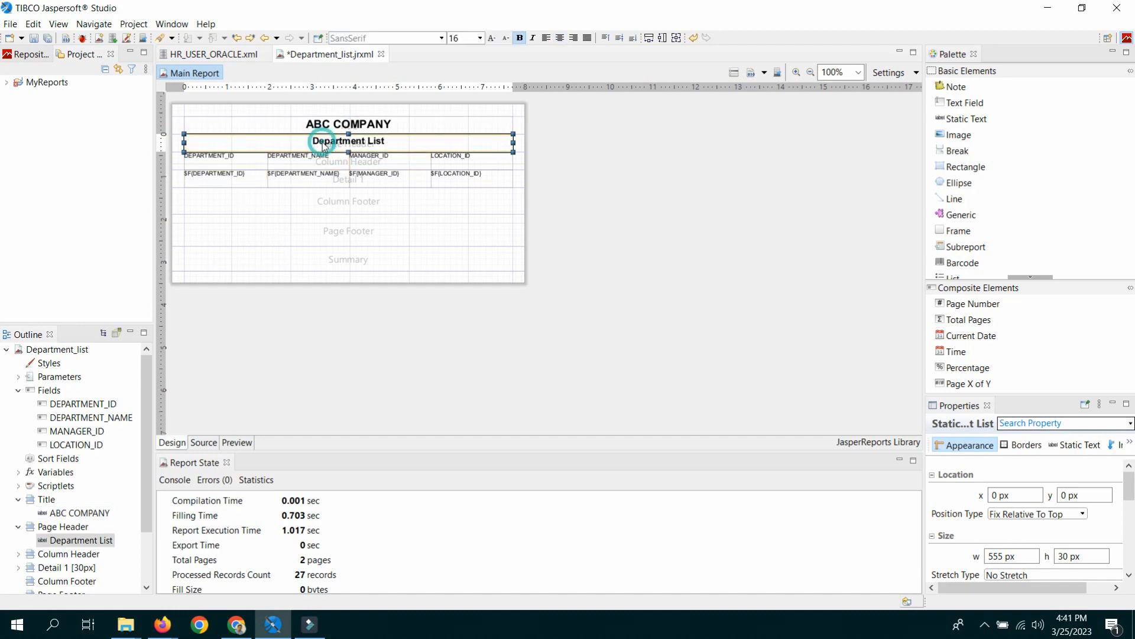
left_click(544, 39)
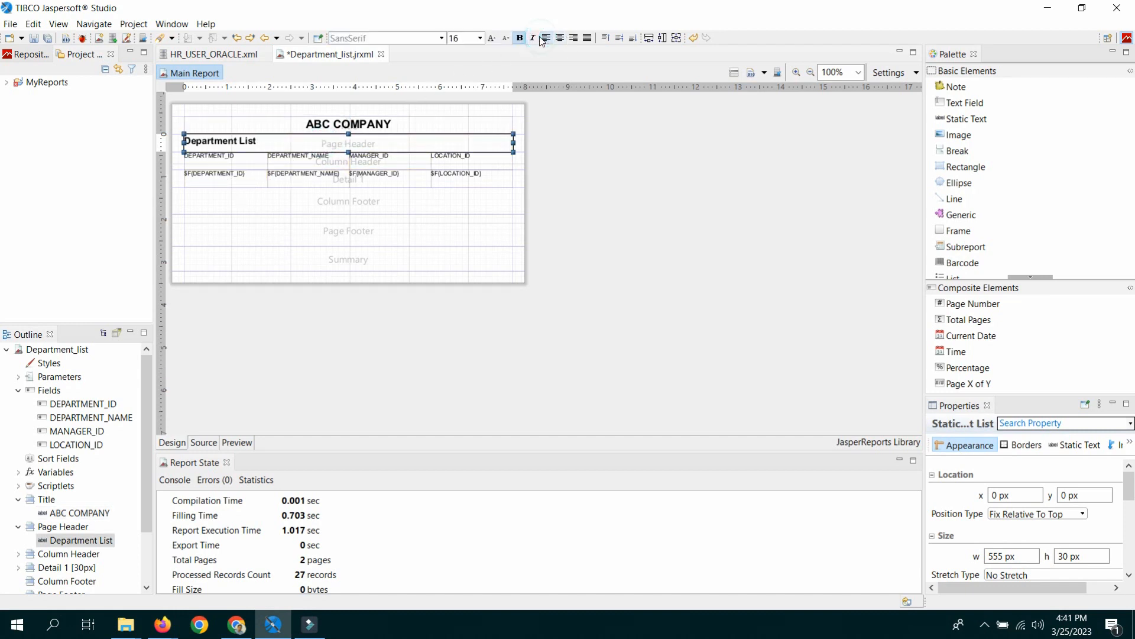
left_click(388, 161)
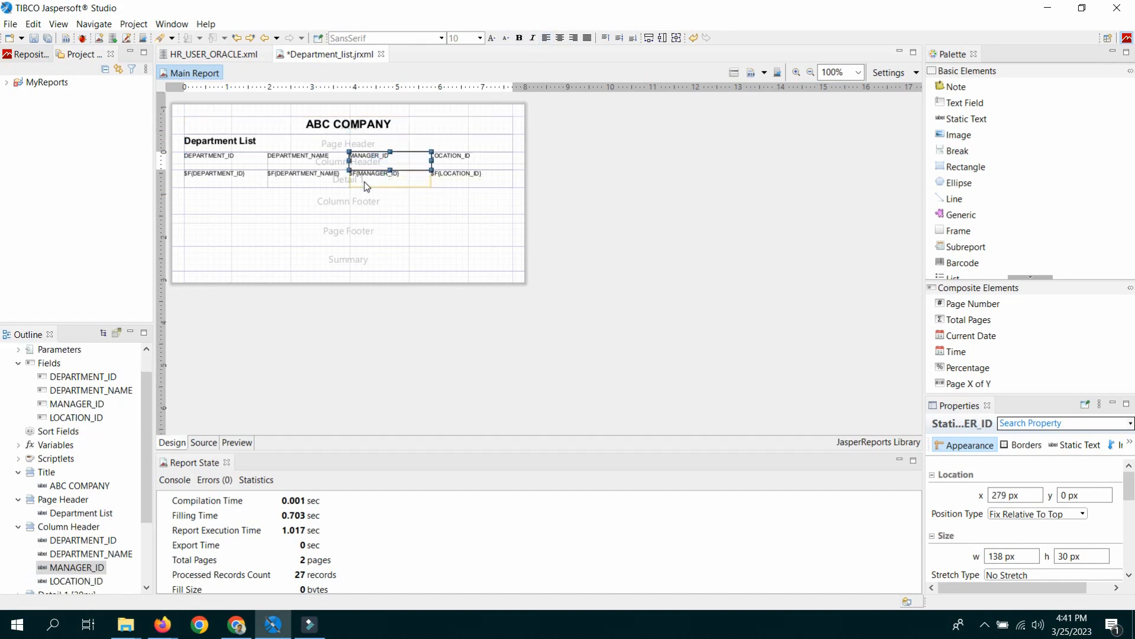
left_click(368, 181)
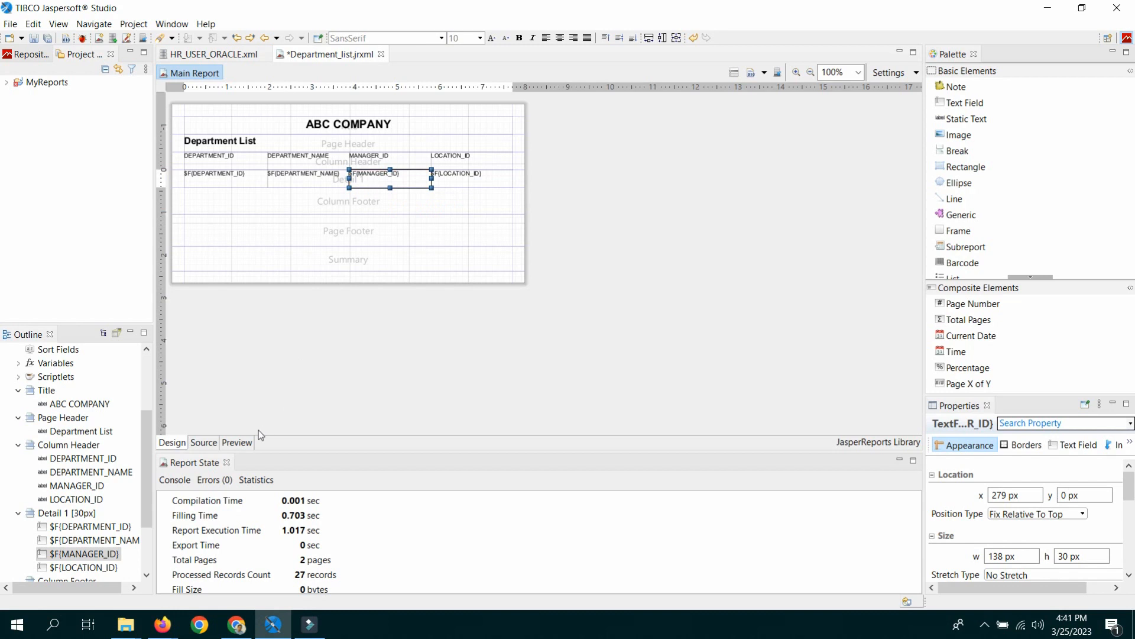
left_click(246, 443)
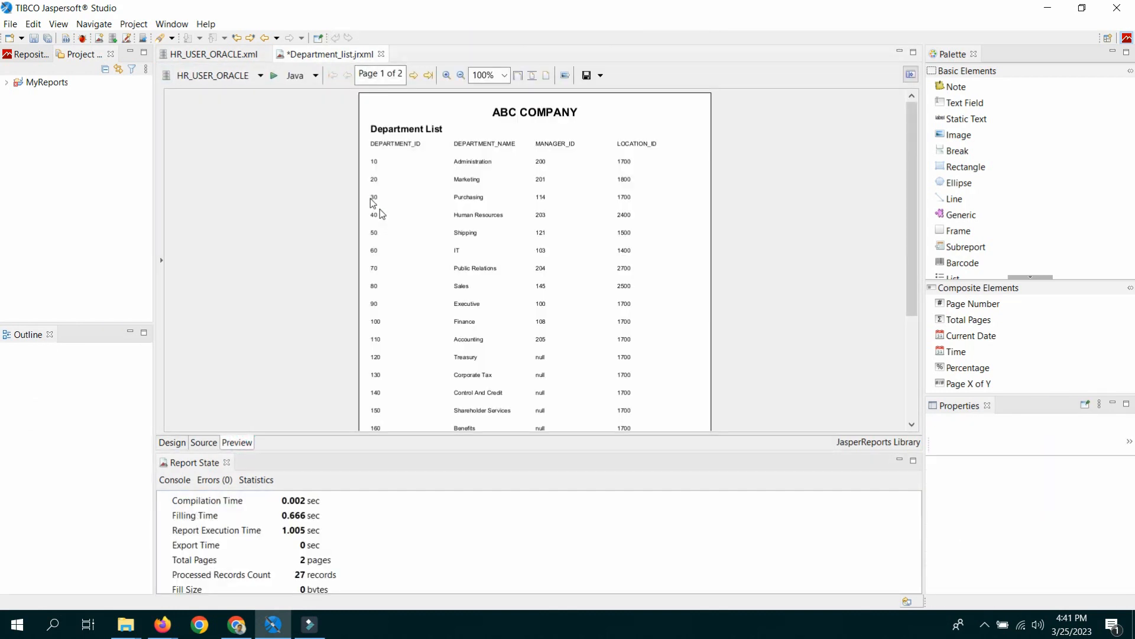
Centre the Department List heading in the Page Header band again and preview the report.
left_click(172, 443)
left_click(228, 142)
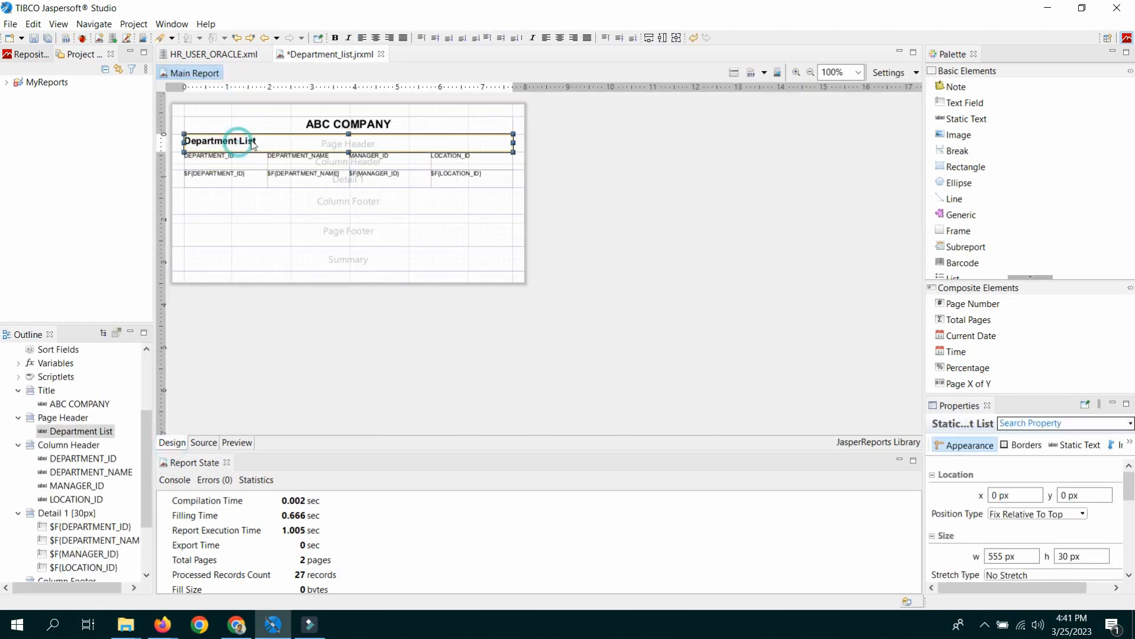
left_click(560, 39)
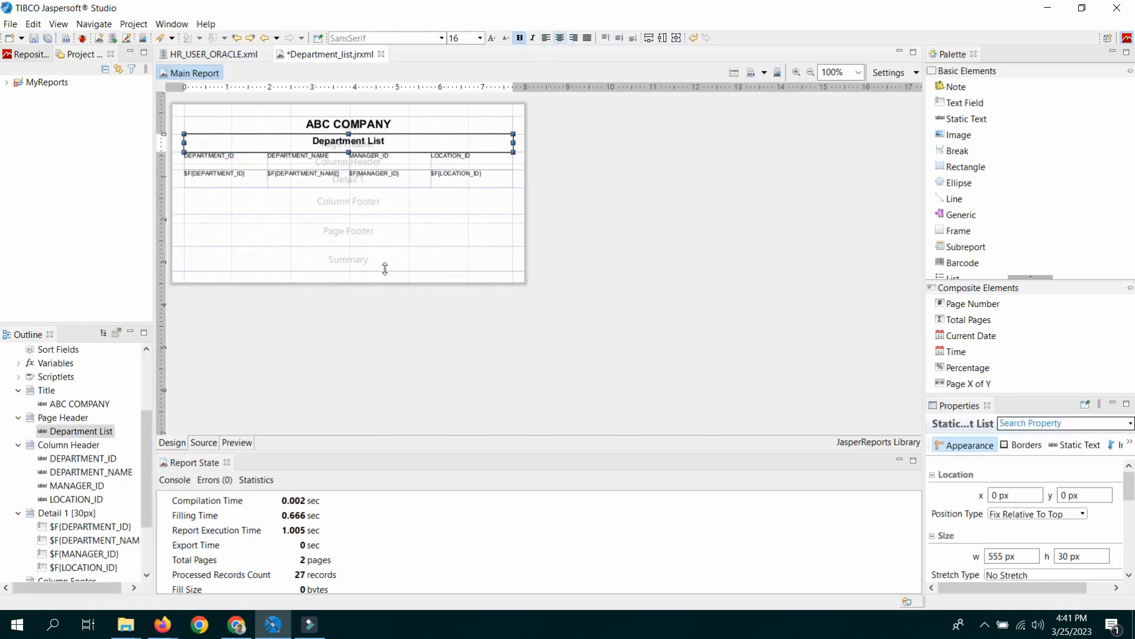
left_click(237, 442)
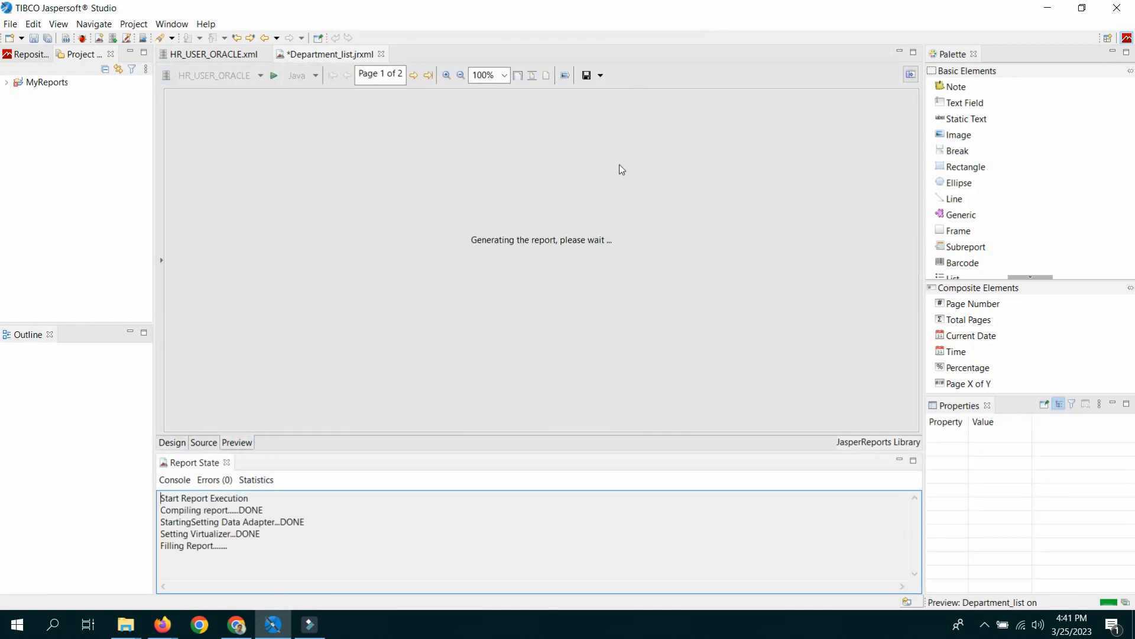